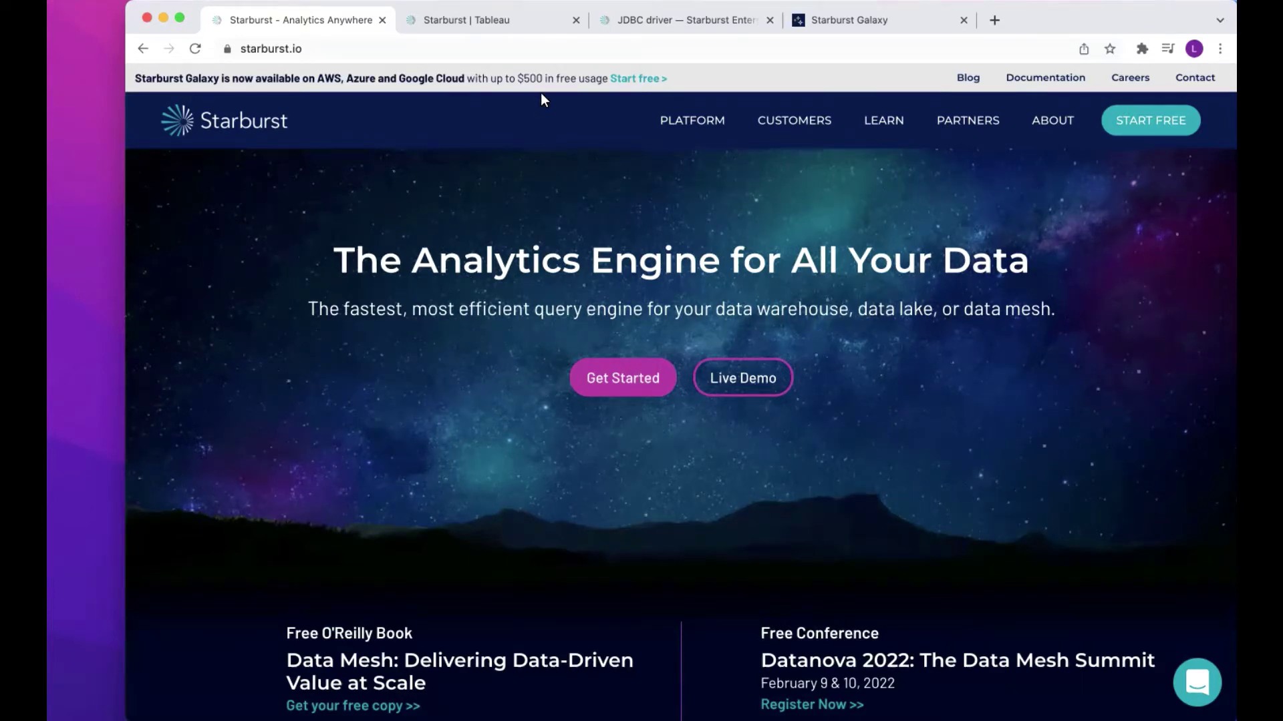
- View the free-account sign-up form and close it, and sign in to Starburst Galaxy with the saved credentials
click(1149, 120)
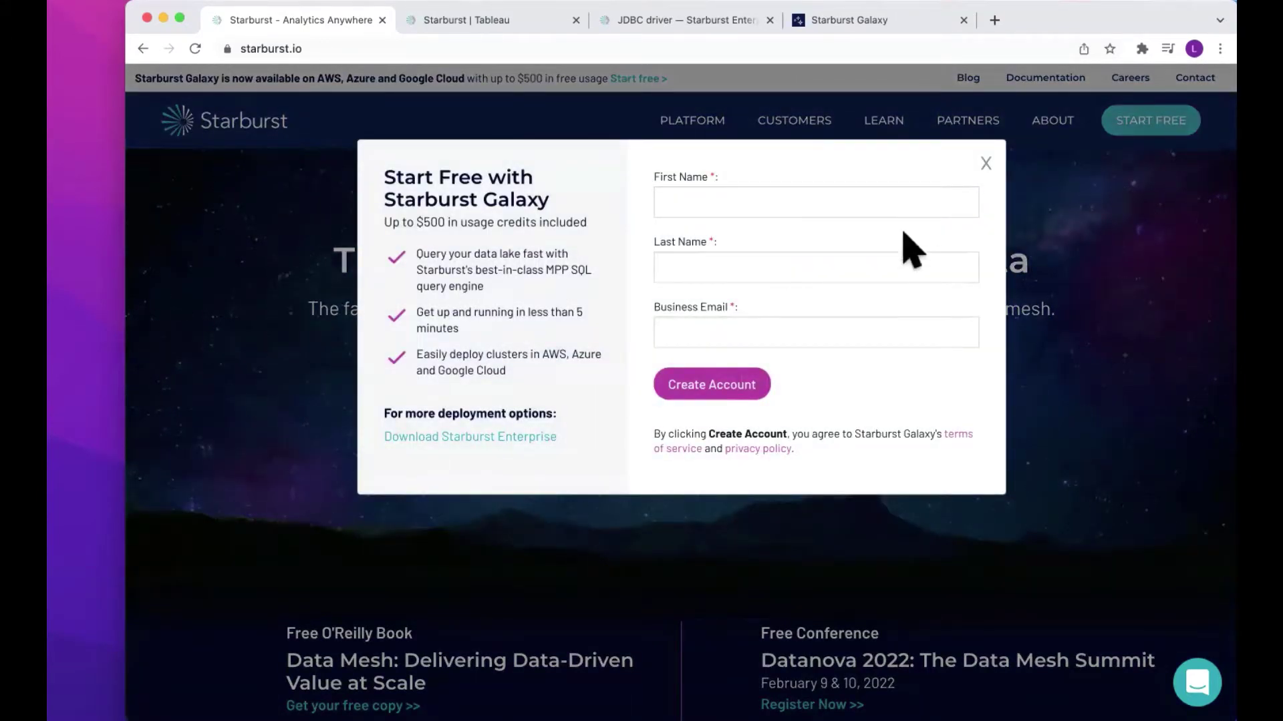
click(986, 163)
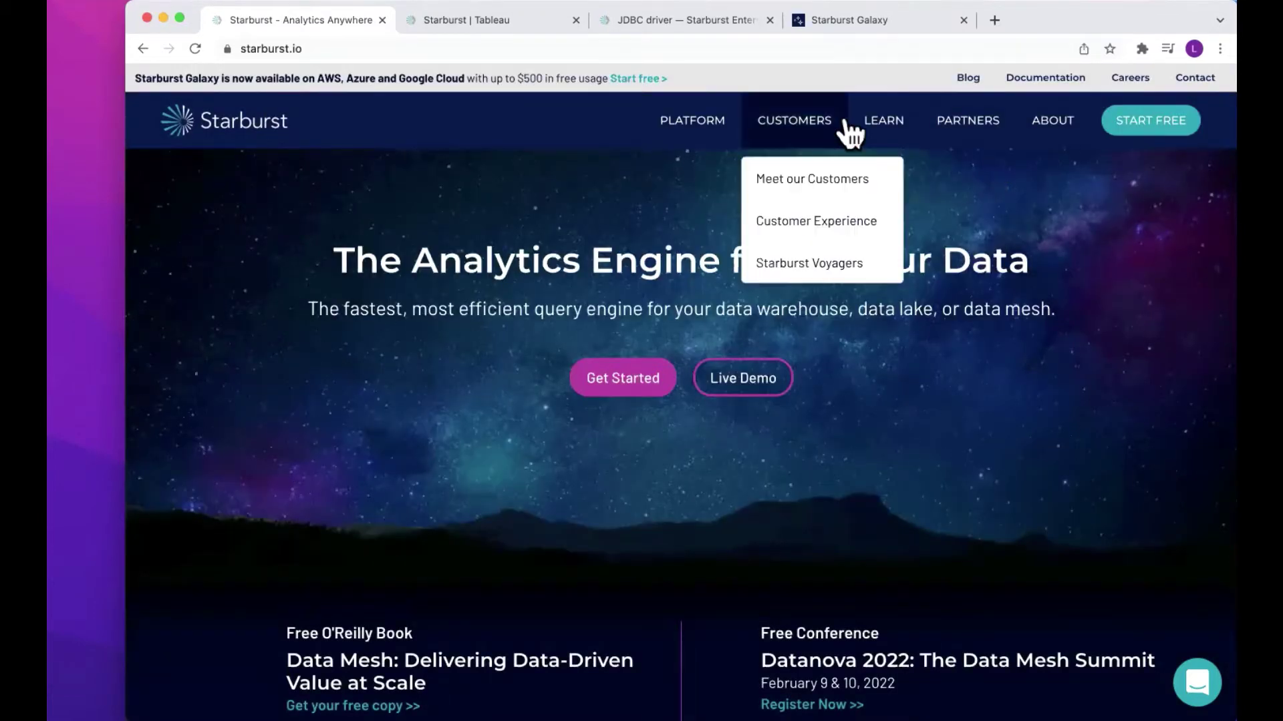
click(843, 22)
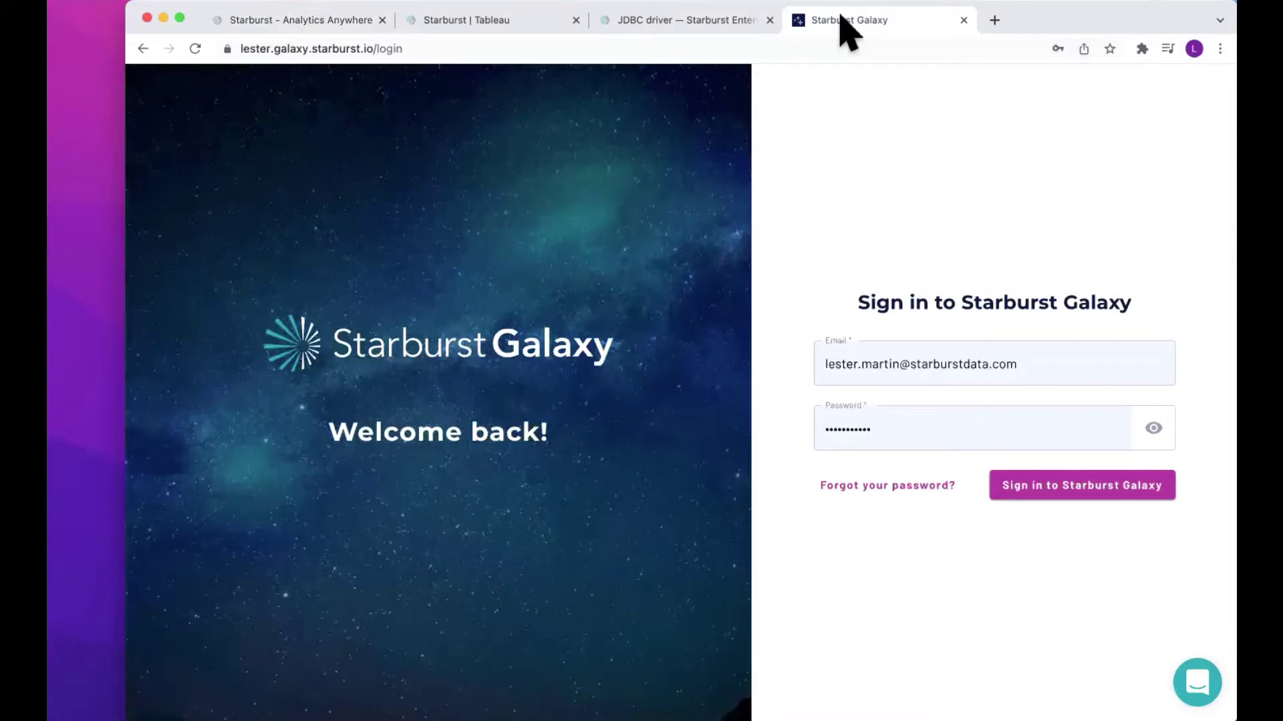
click(1025, 495)
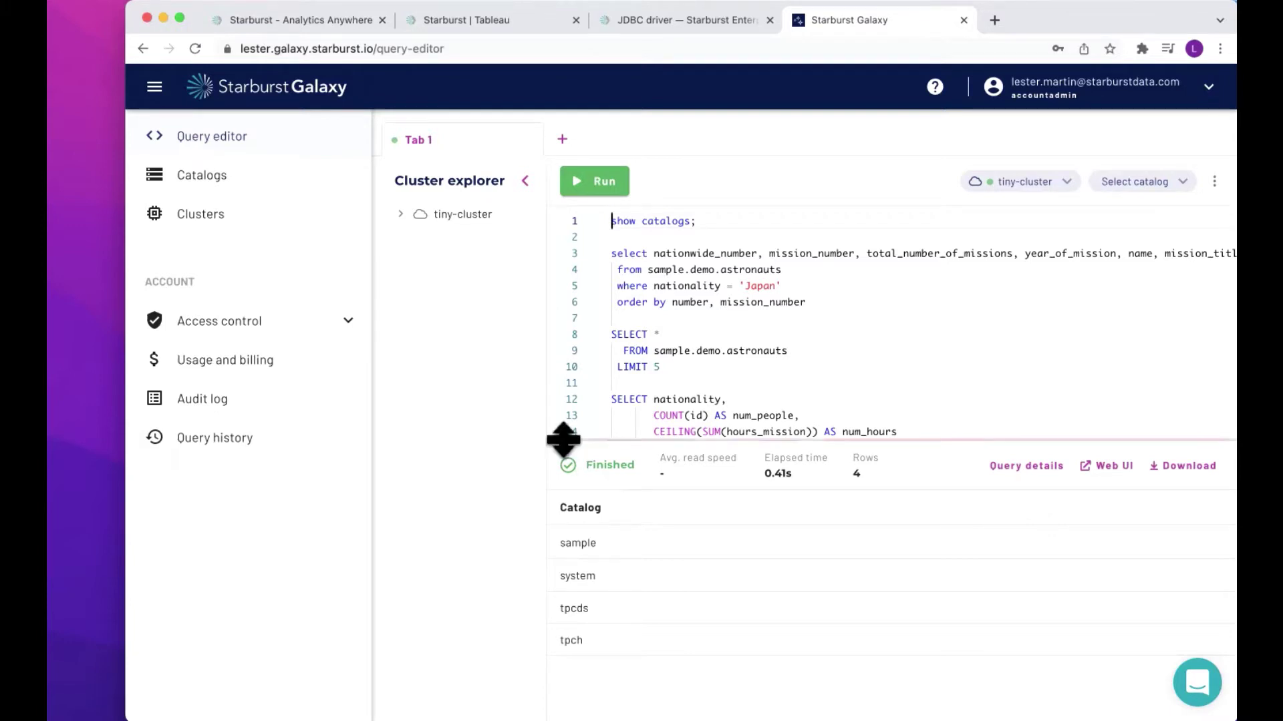
- Review the configured catalogs and the data sources offered for configuring a new catalog
click(202, 189)
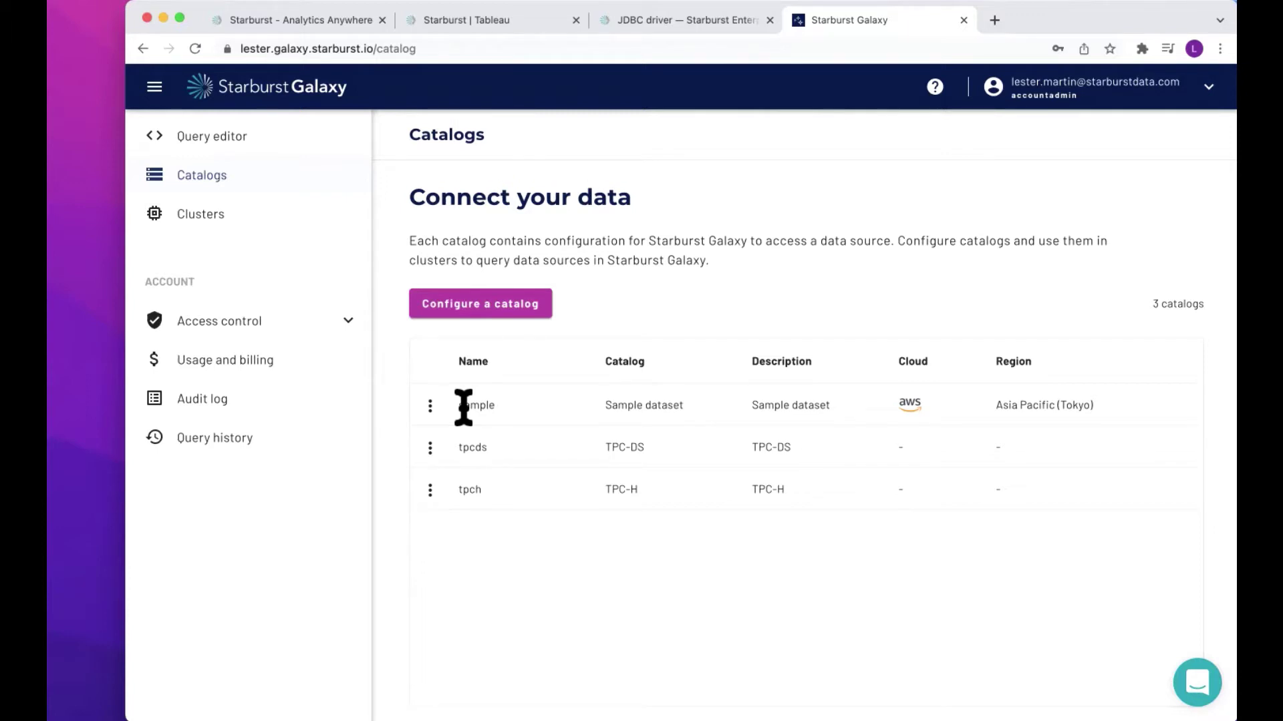
click(481, 315)
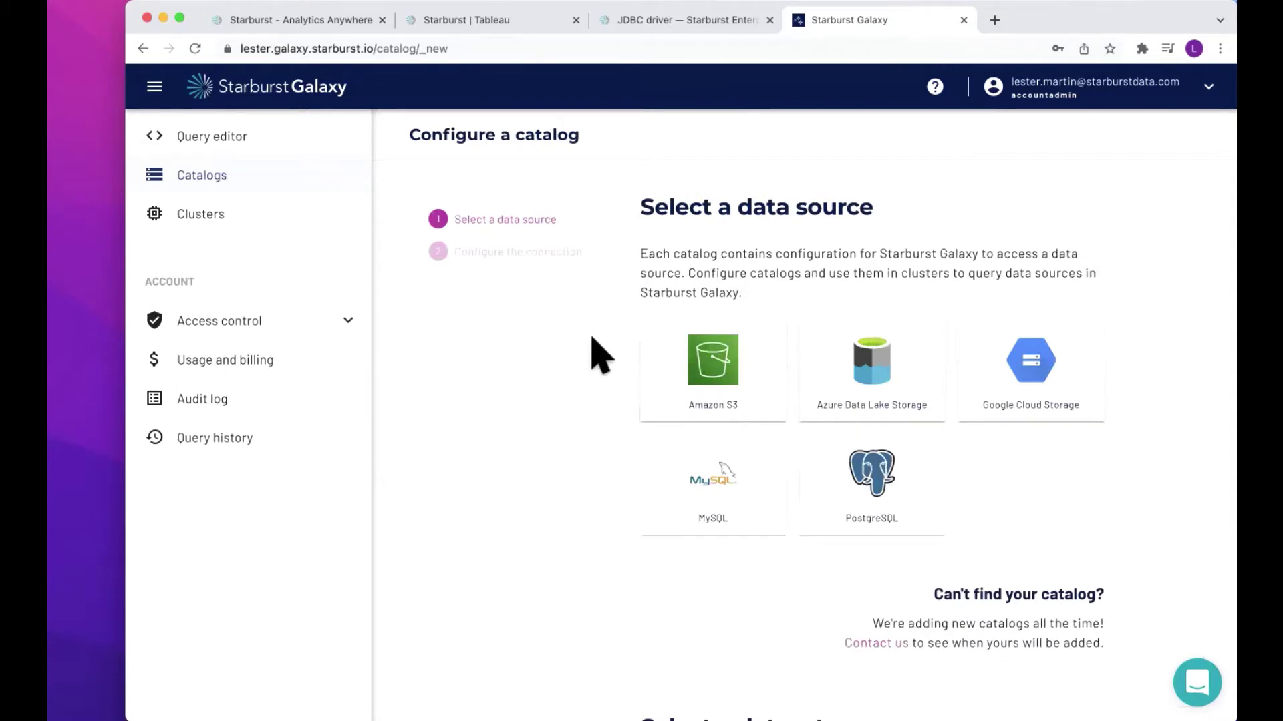
click(193, 181)
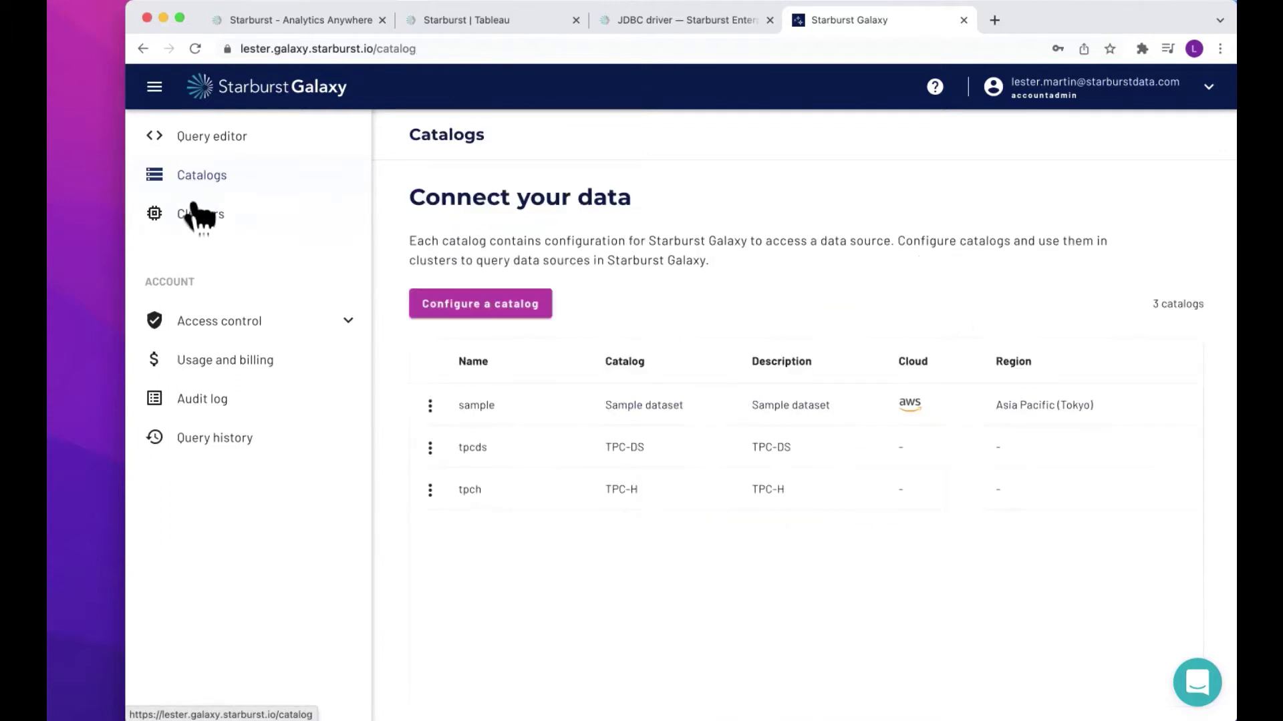
- Examine the cluster size, idle shutdown time and catalog options in the settings of tiny-cluster
click(194, 216)
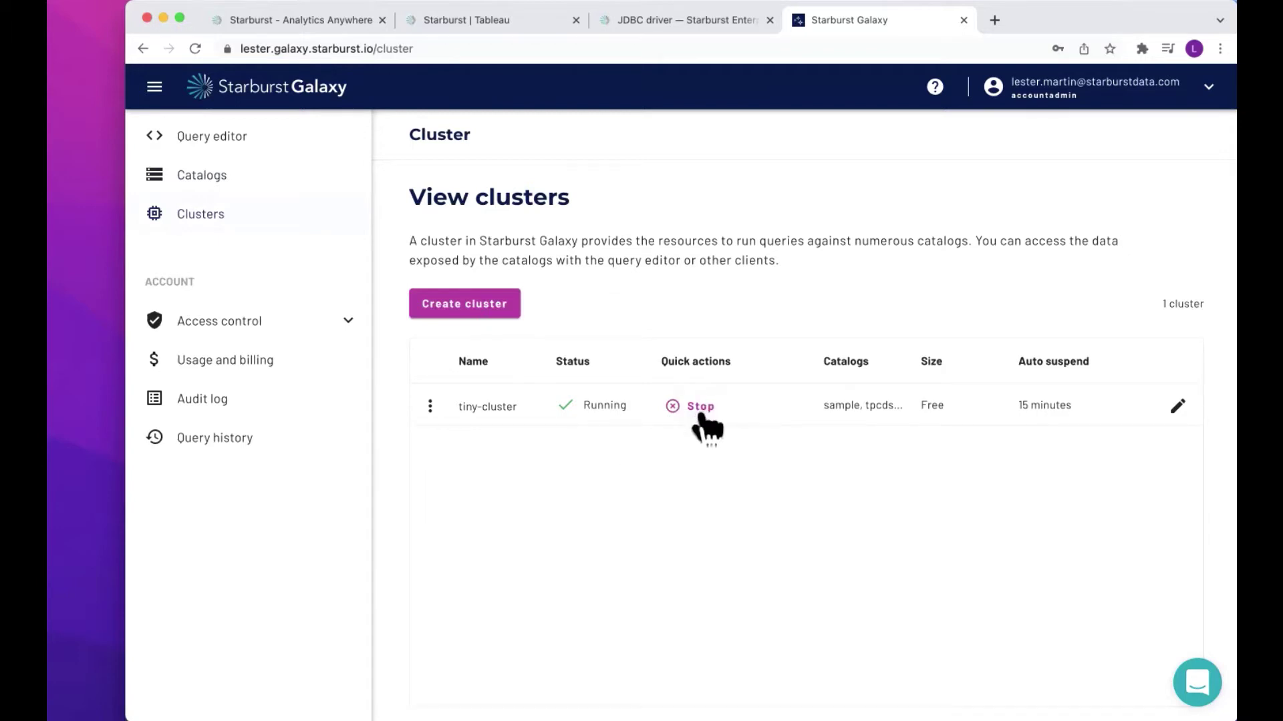
click(1175, 407)
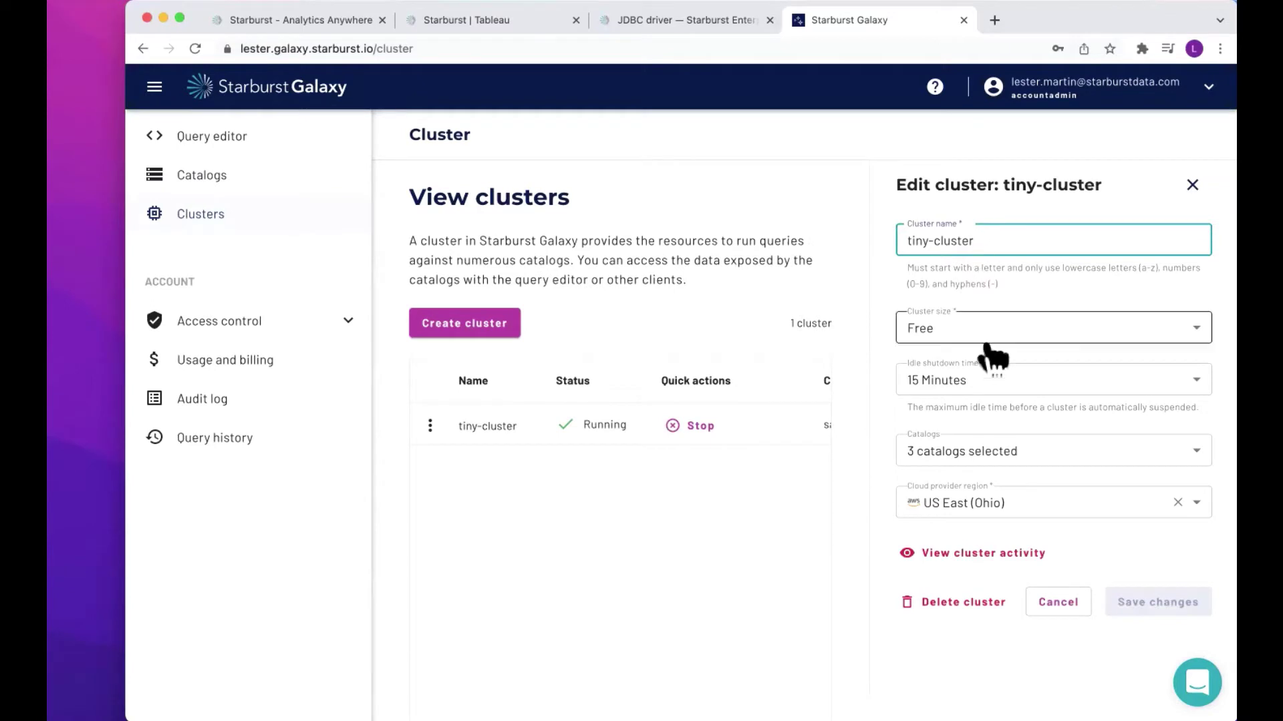
click(1192, 338)
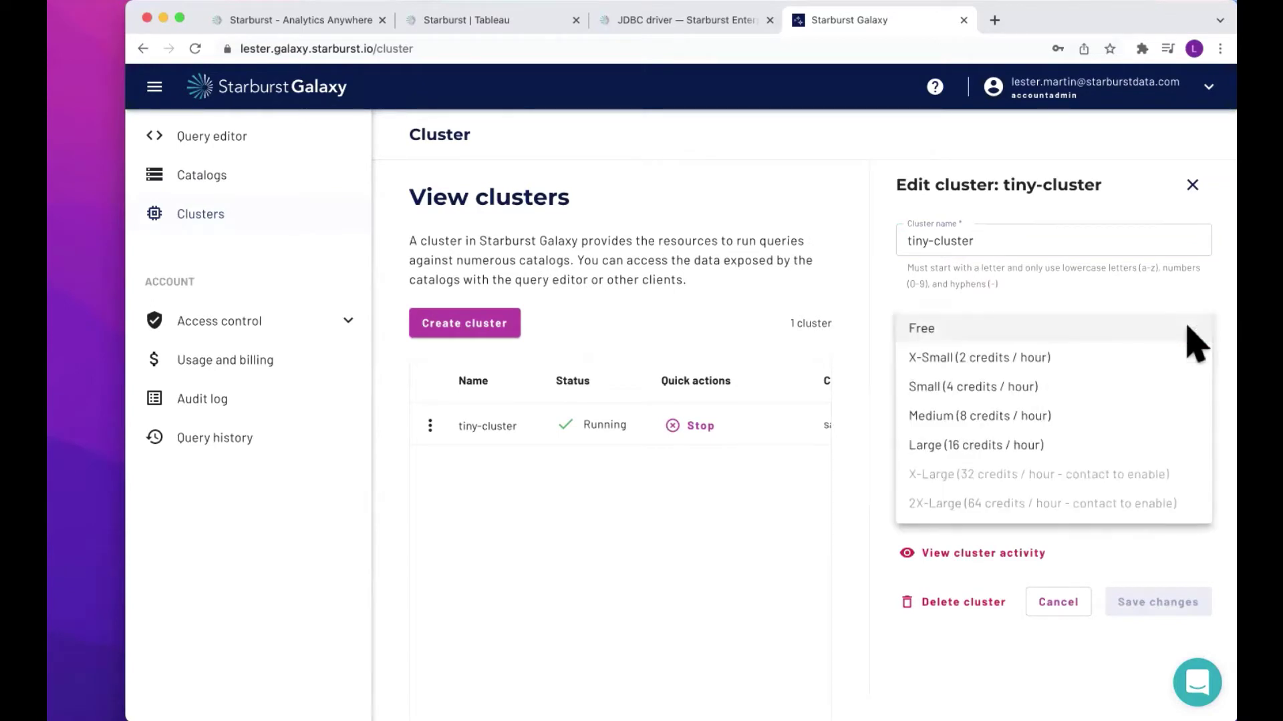
click(743, 543)
click(1133, 397)
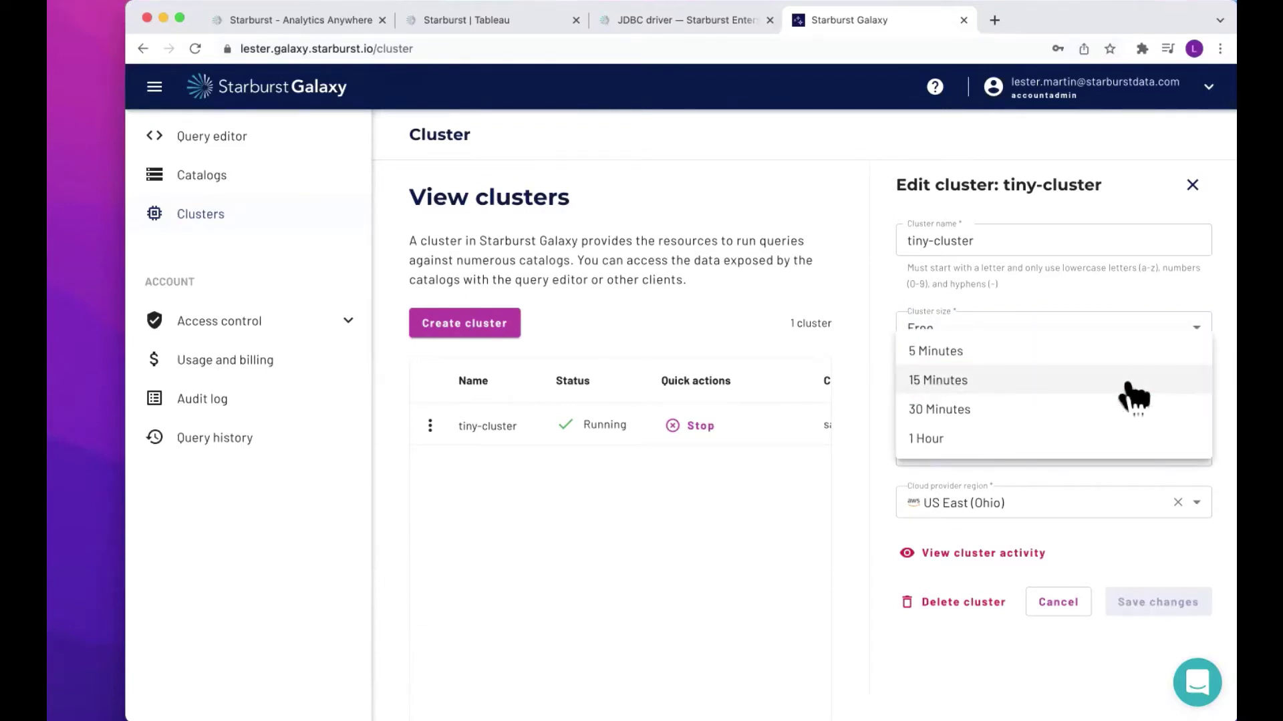
click(742, 526)
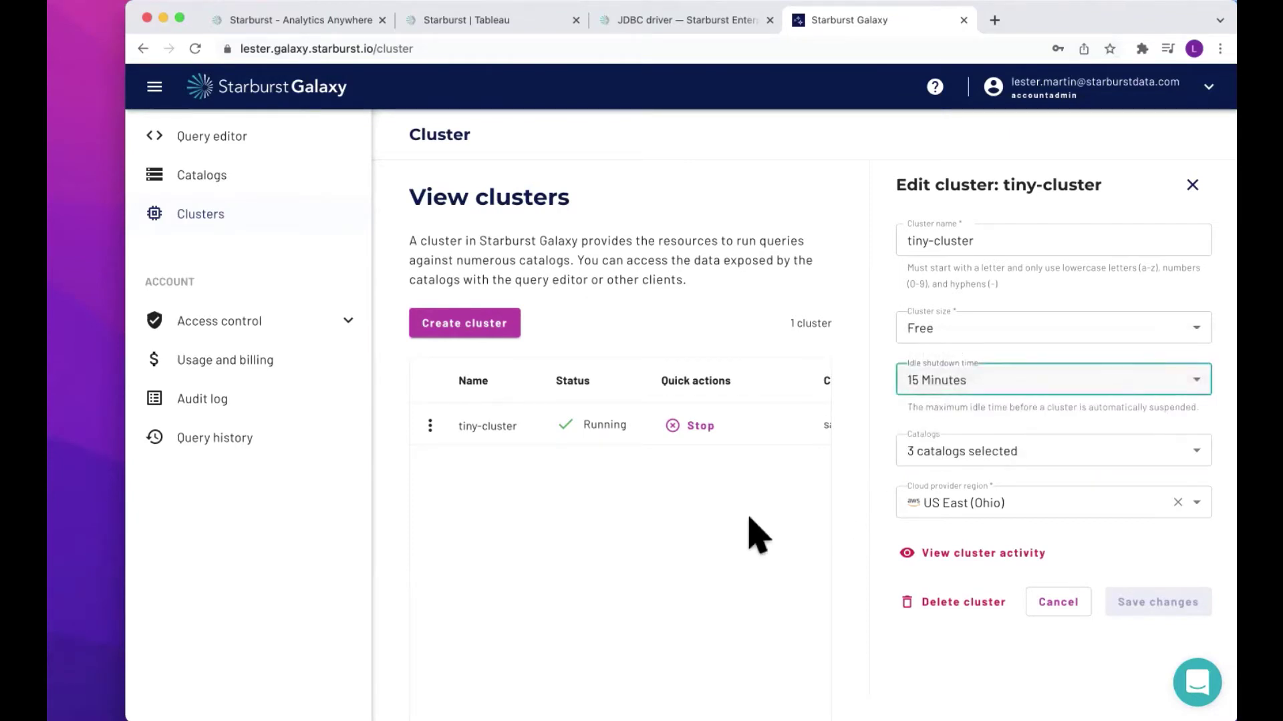
click(1183, 460)
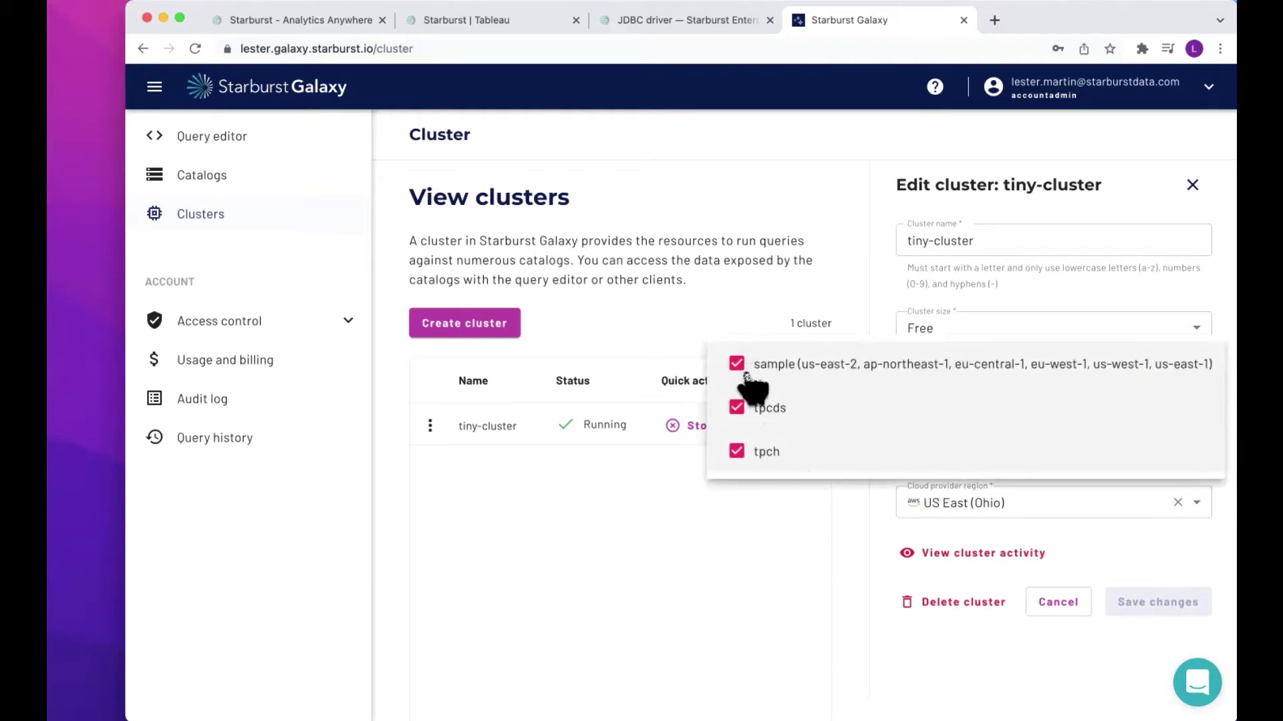
click(751, 571)
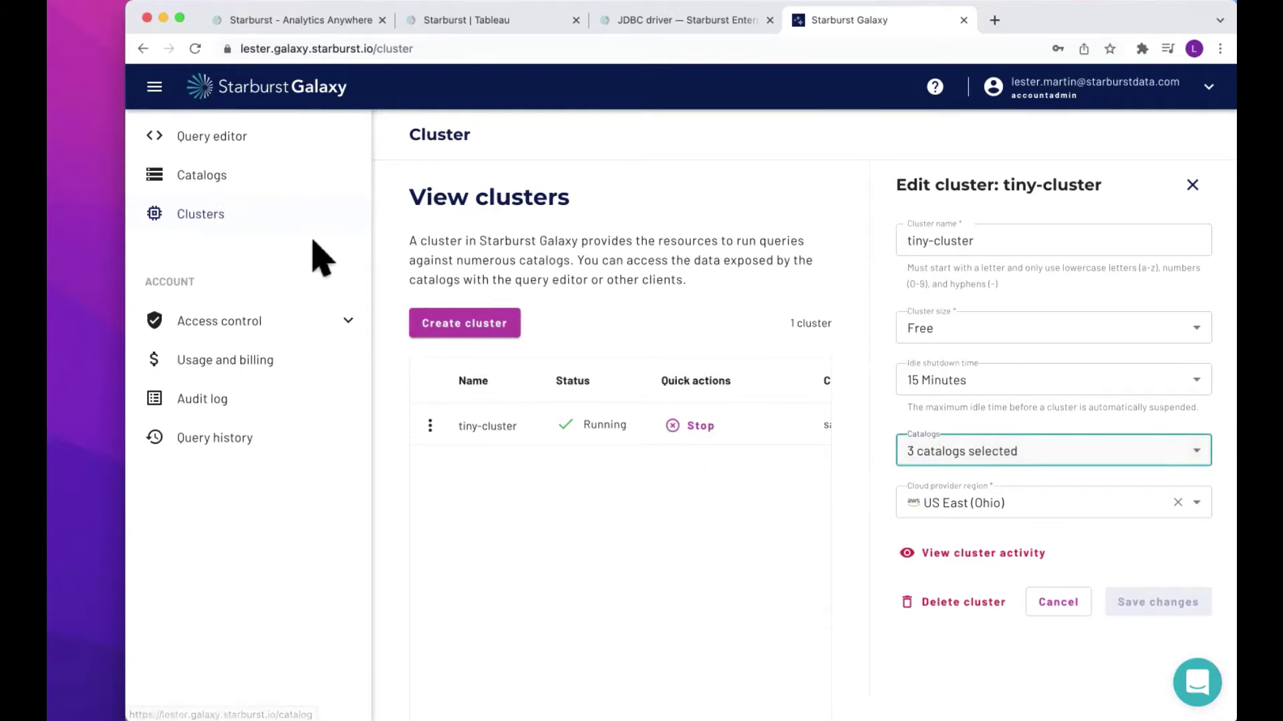
- In the query editor, expand tiny-cluster down to the columns of the astronauts table in sample.demo and widen the cluster explorer
click(204, 138)
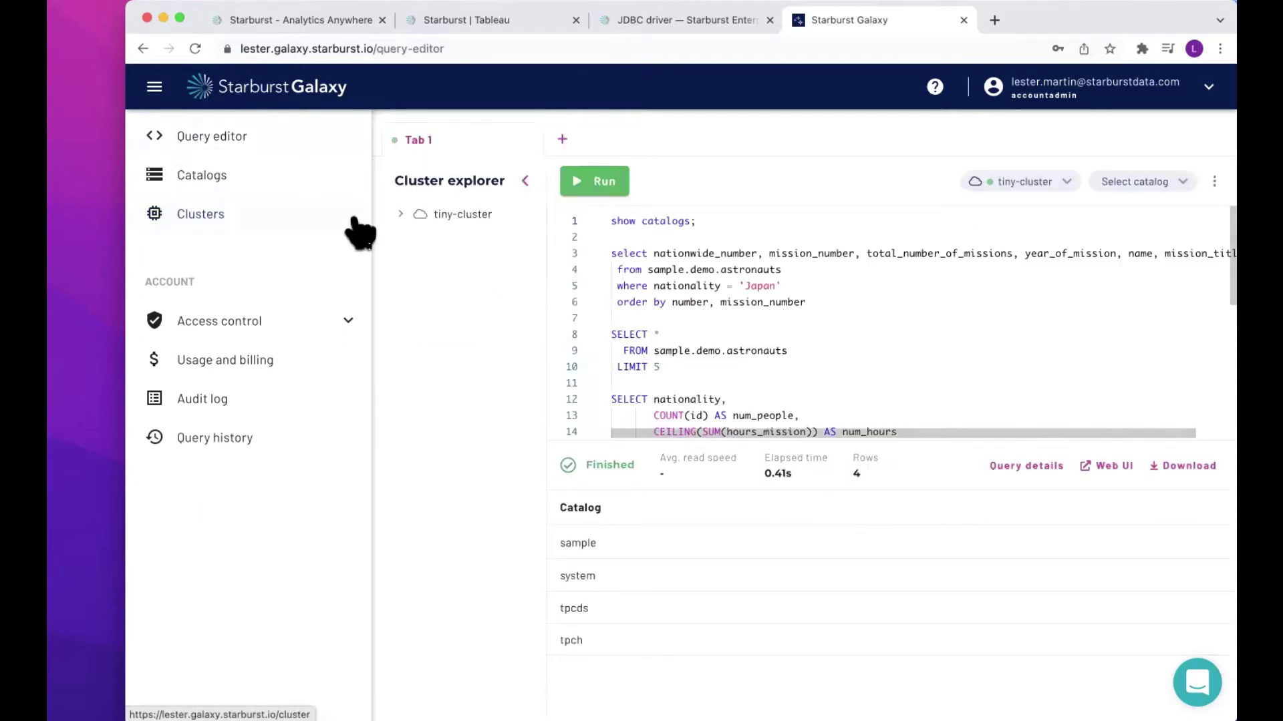
scroll(601, 243, down, 2)
scroll(638, 250, up, 2)
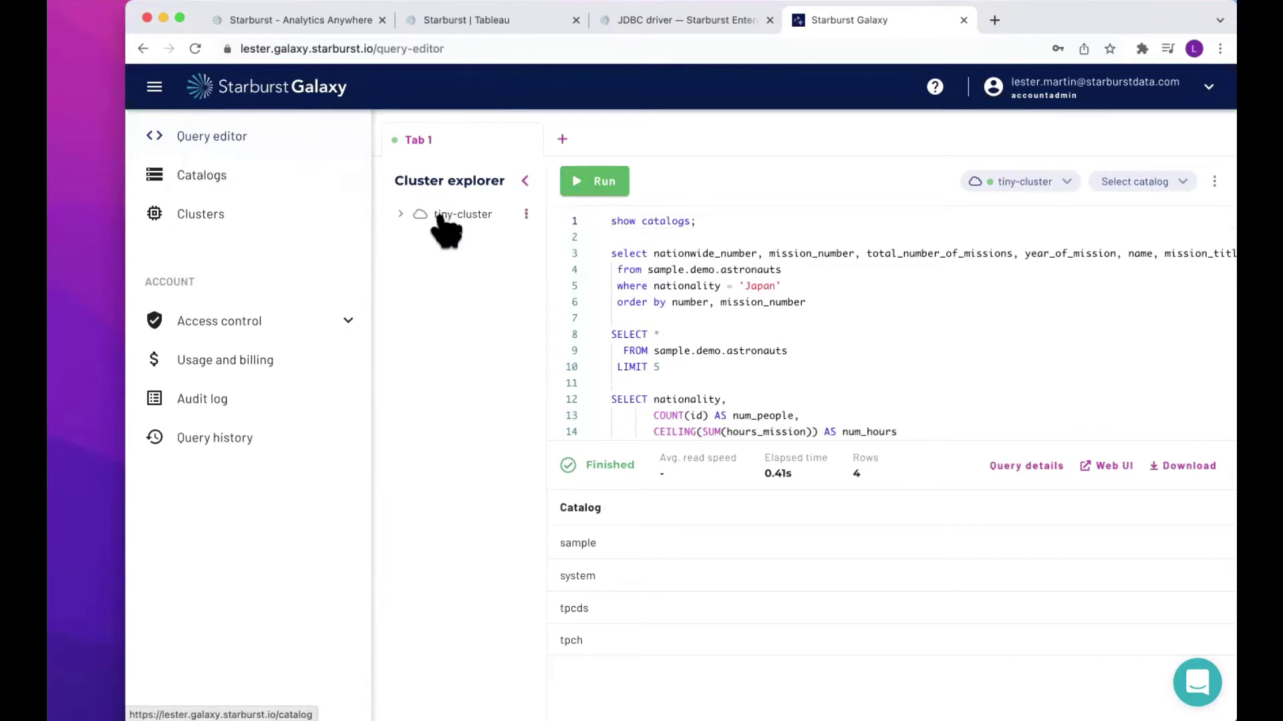
click(400, 214)
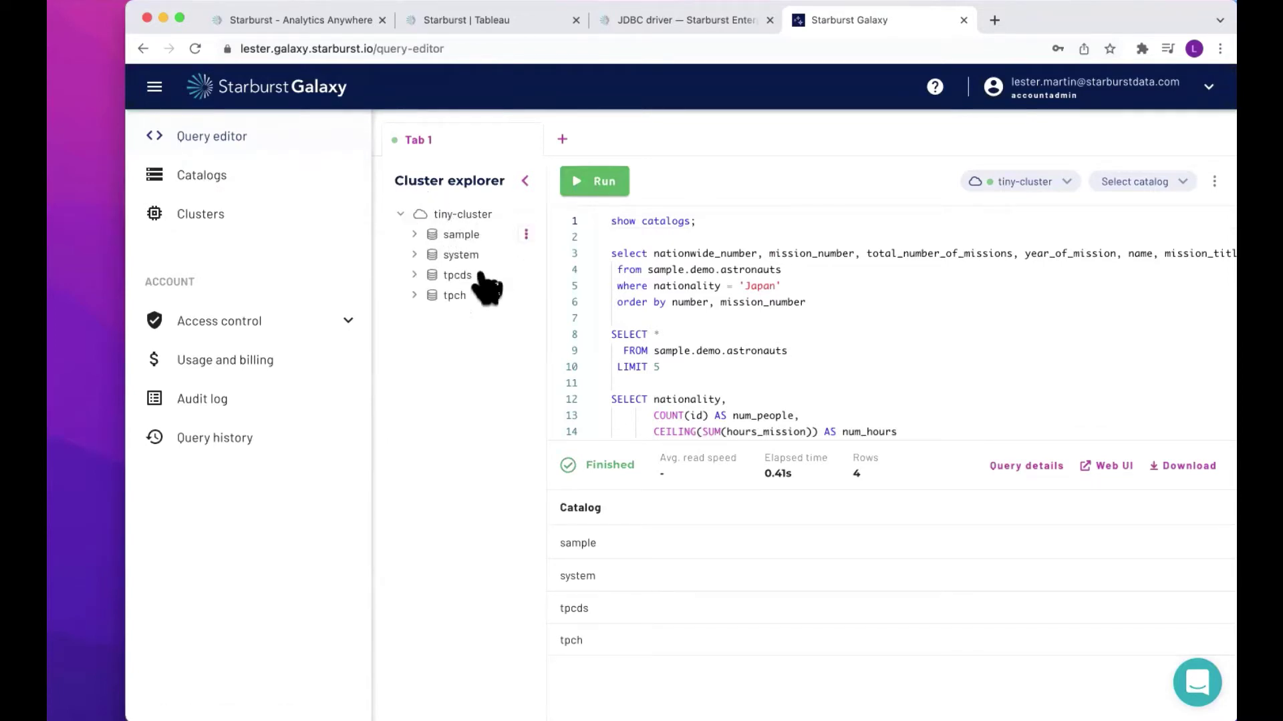
click(415, 236)
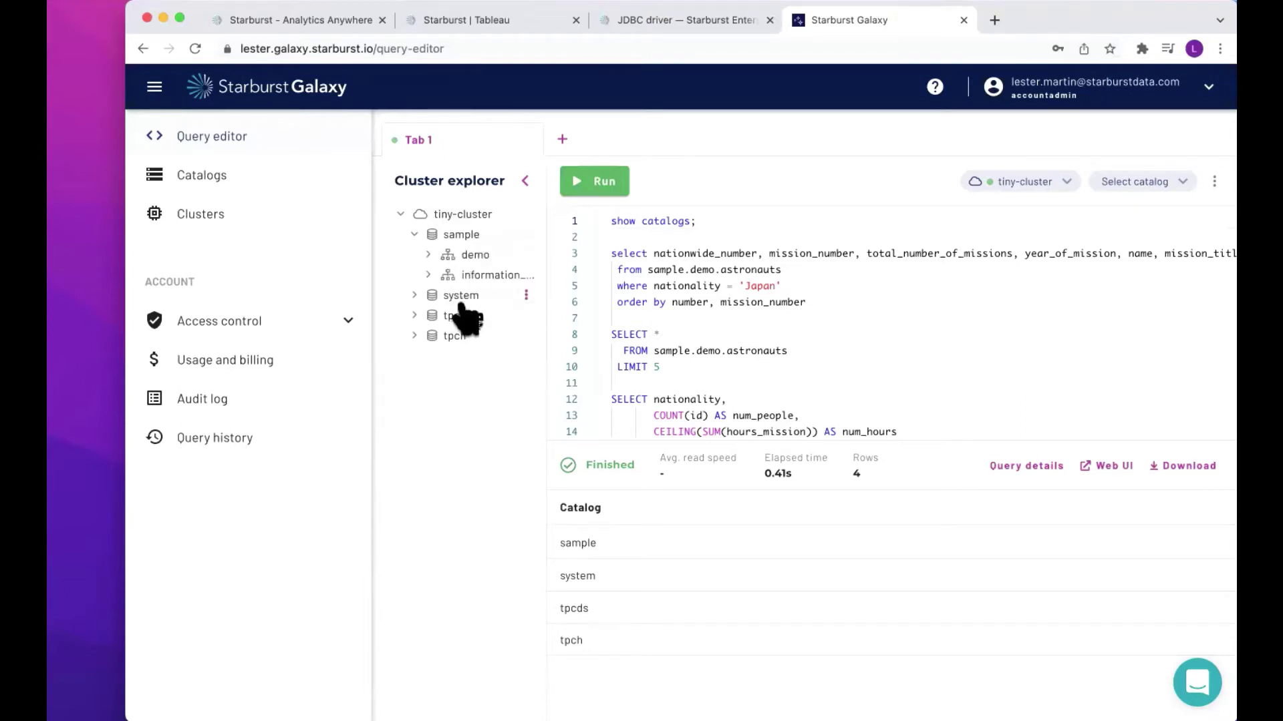
click(429, 255)
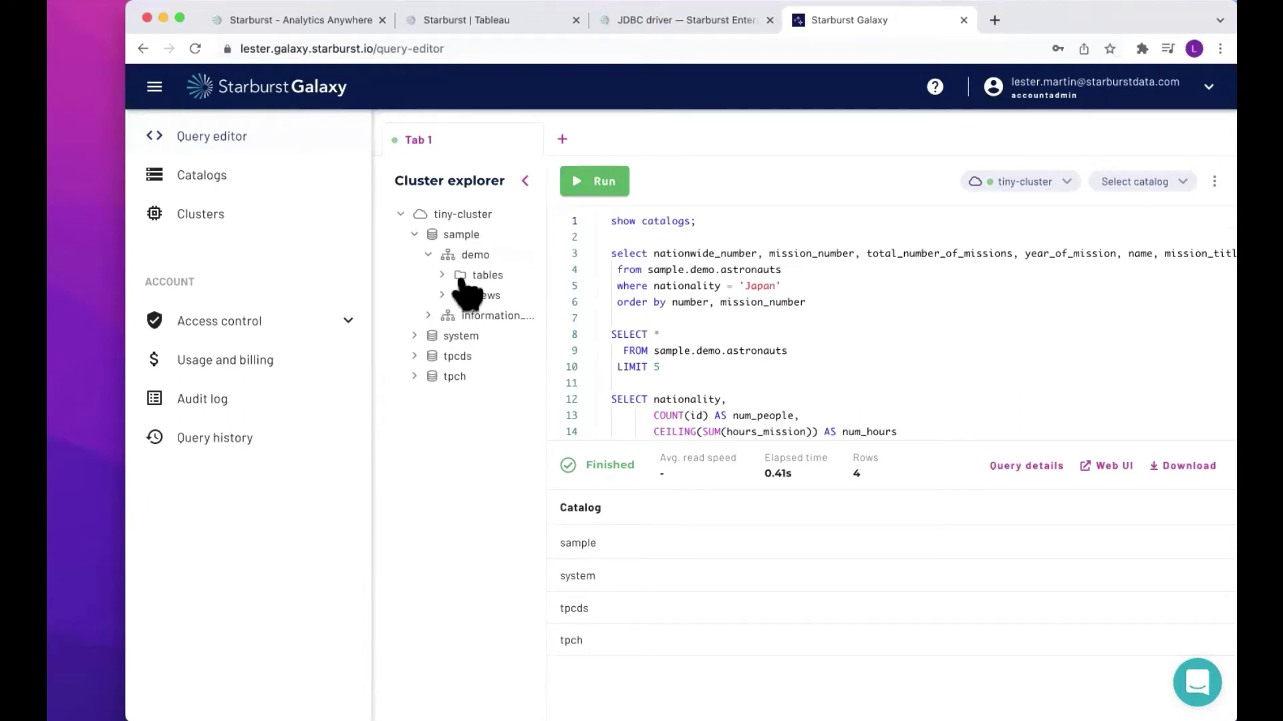
click(442, 275)
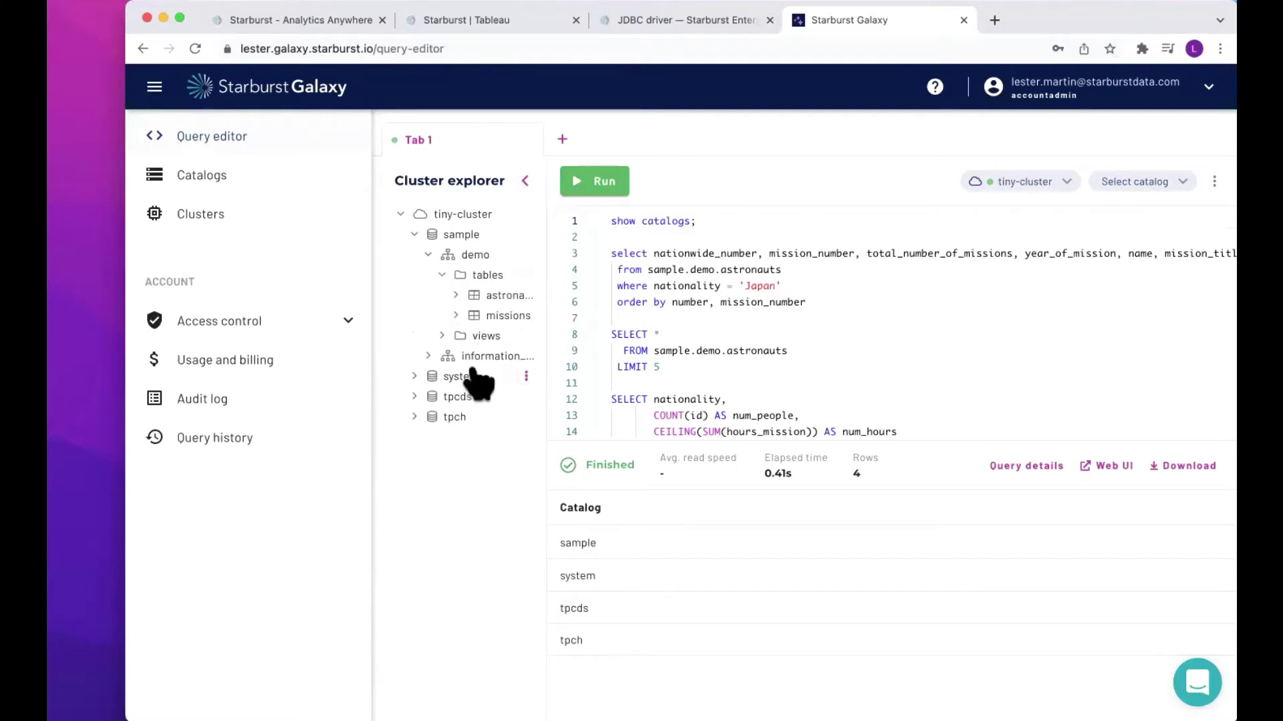
click(504, 296)
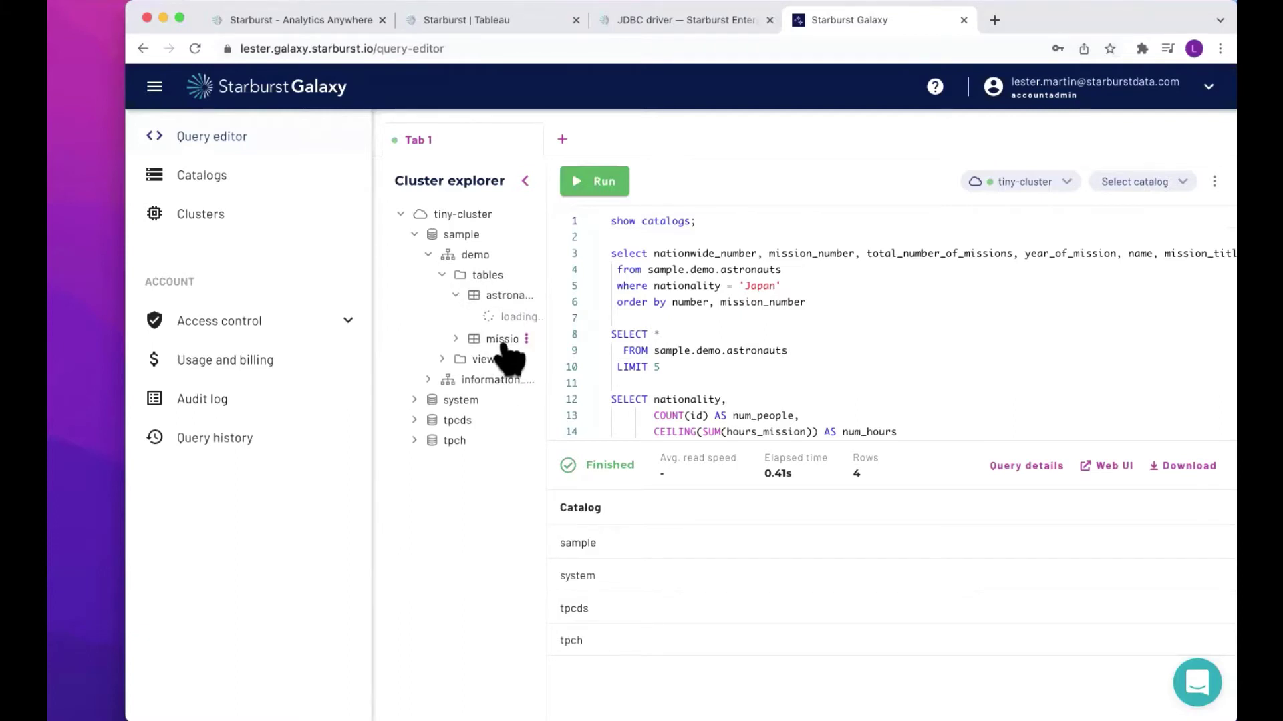
mouse_move(547, 343)
mouse_down()
mouse_move(713, 341)
mouse_move(554, 346)
mouse_up()
- Run only the SELECT * FROM sample.demo.astronauts LIMIT 5 query and look across its result columns
scroll(756, 344, down, 2)
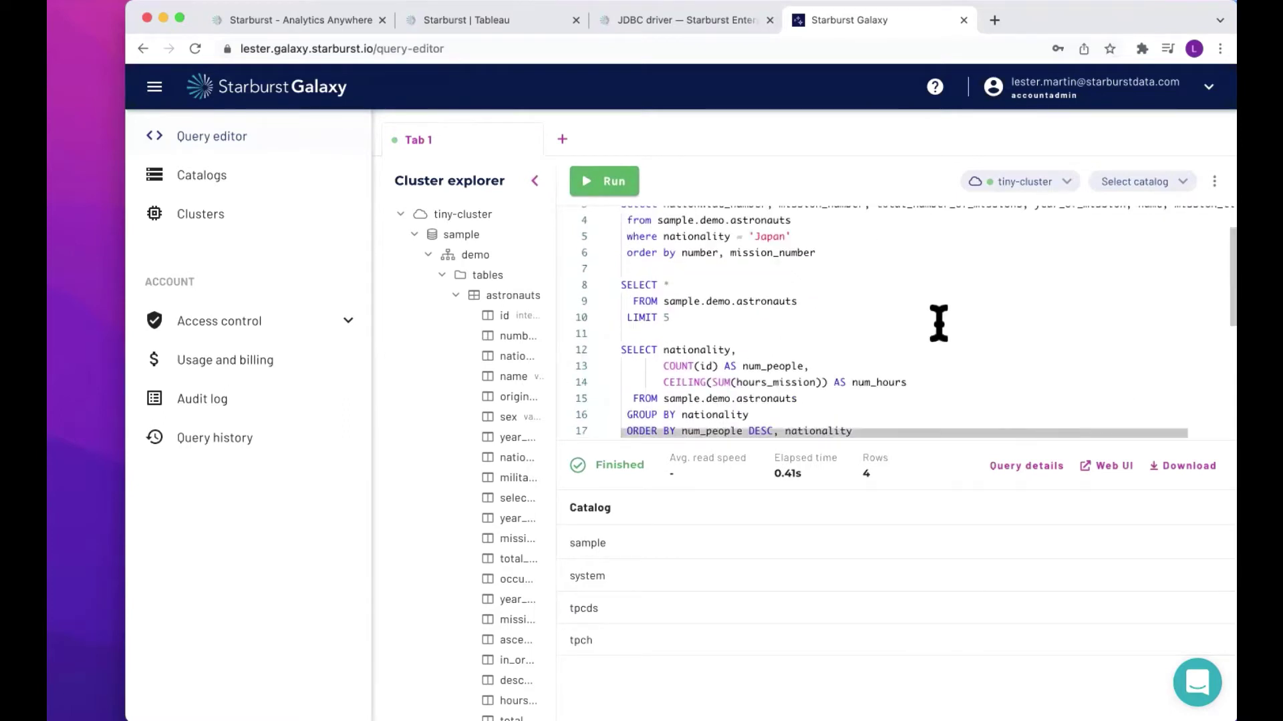
drag(675, 319, 601, 288)
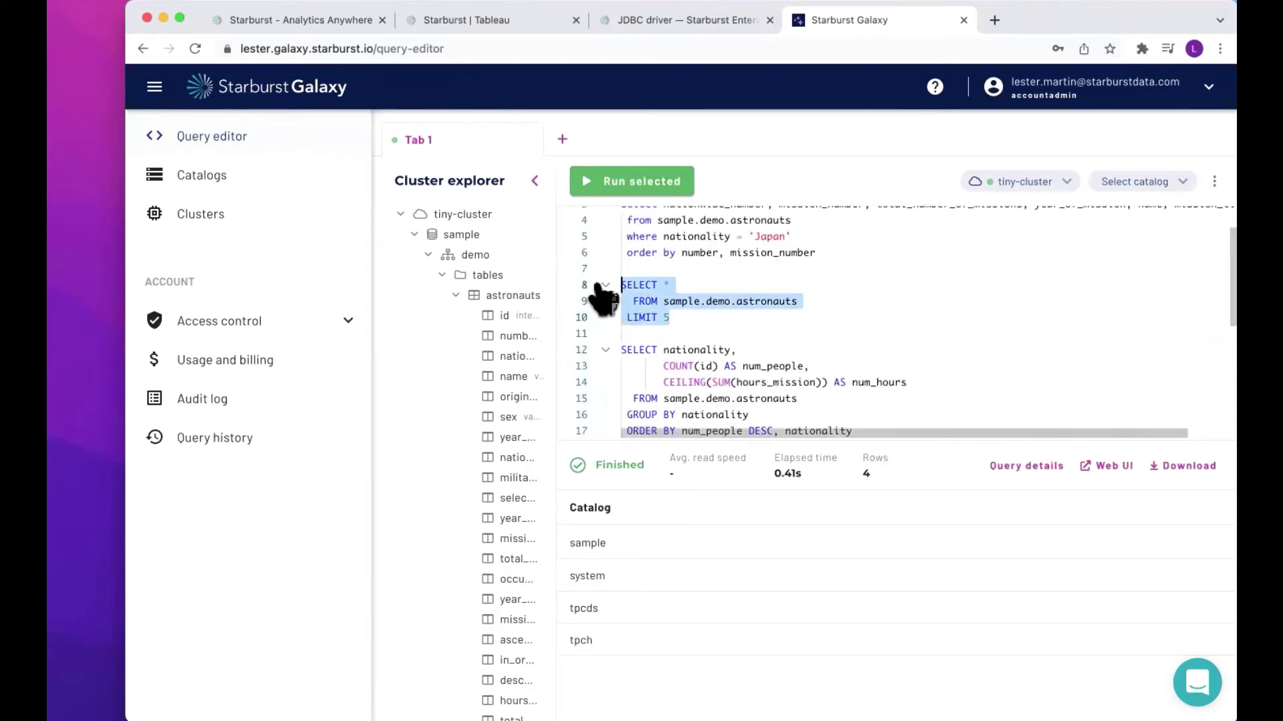
click(611, 181)
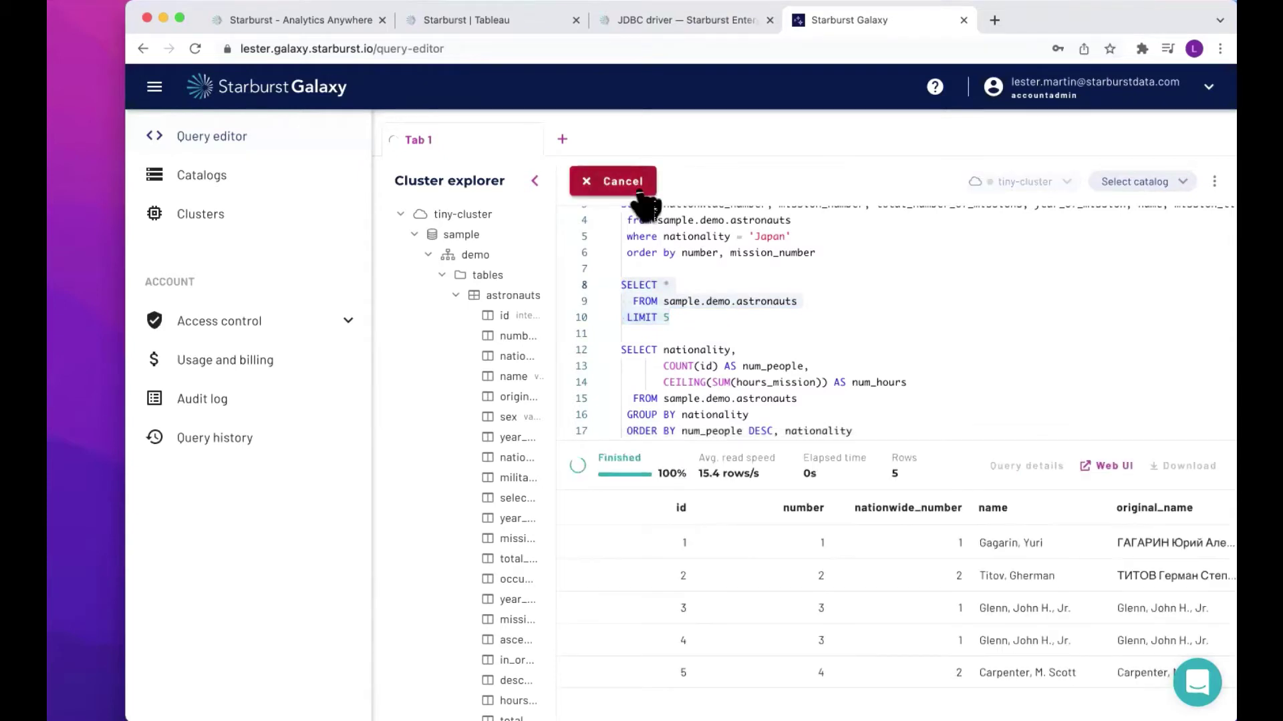
scroll(1044, 574, right, 5)
scroll(1045, 575, right, 3)
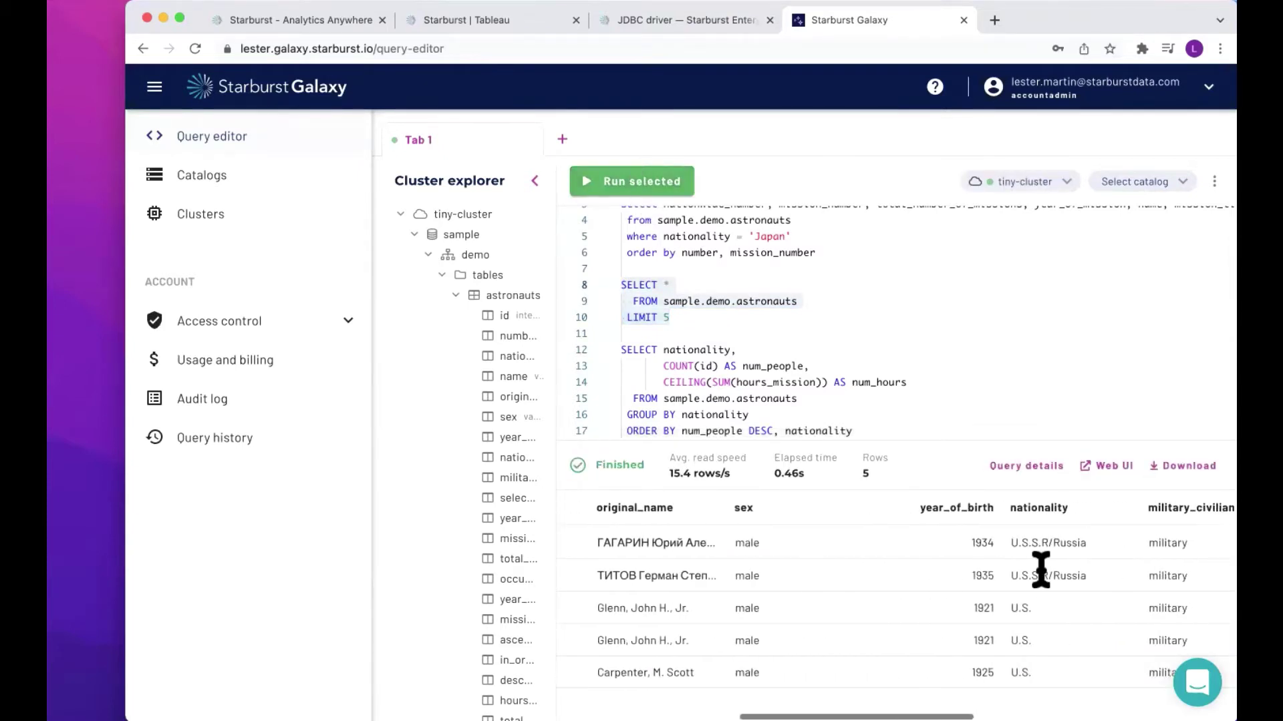
scroll(862, 608, left, 8)
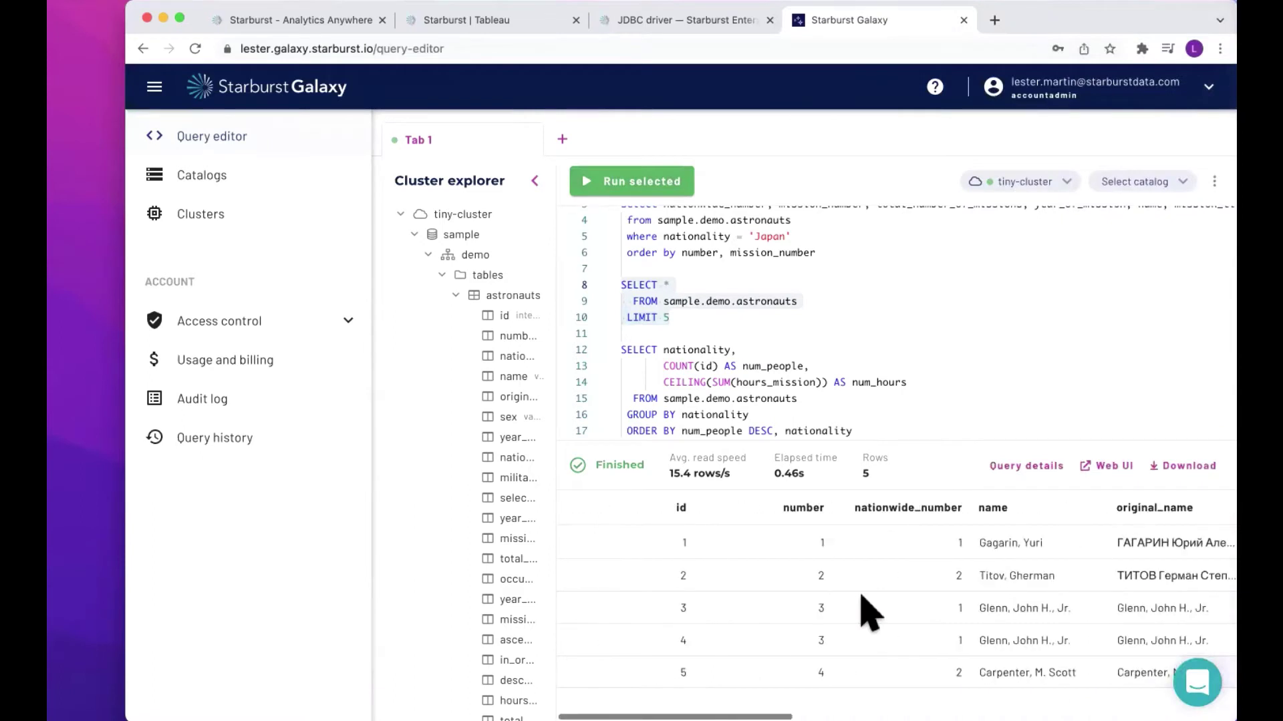
- Run only the query that groups astronauts by nationality with num_people and num_hours, after looking through the other saved queries
scroll(810, 337, down, 3)
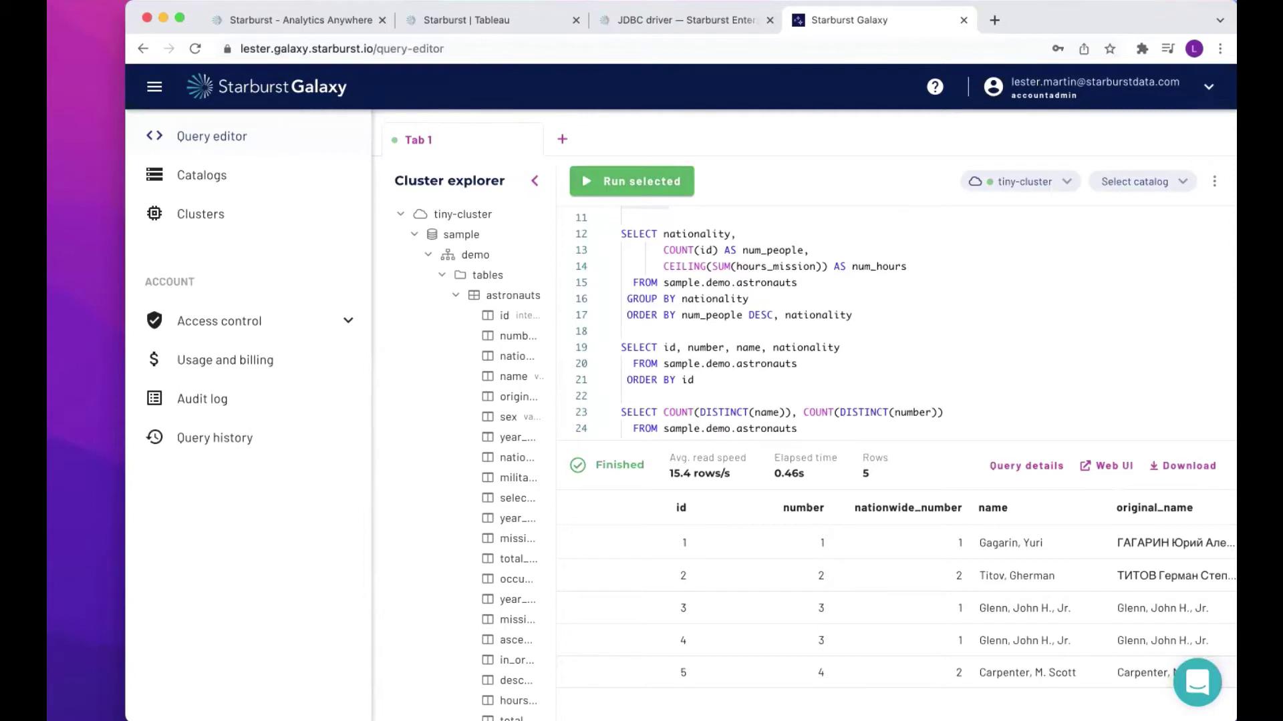
scroll(896, 358, down, 3)
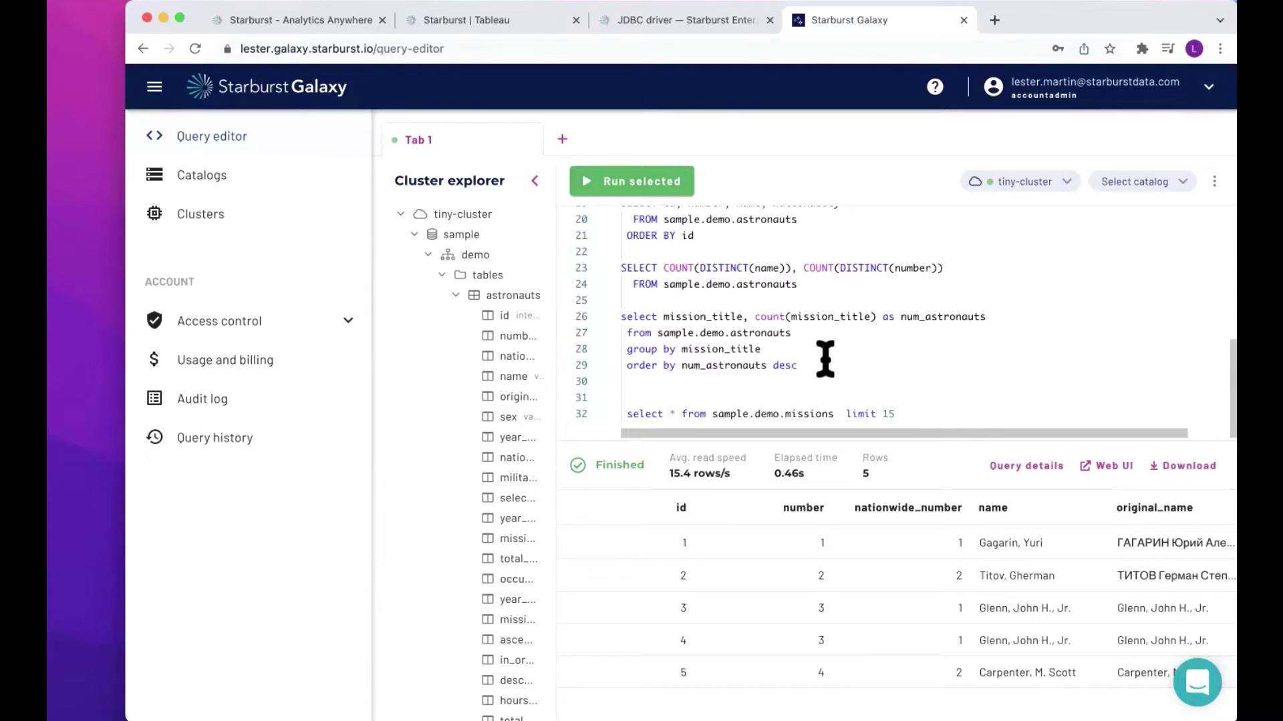
scroll(825, 359, up, 1)
scroll(825, 358, down, 1)
scroll(825, 359, up, 5)
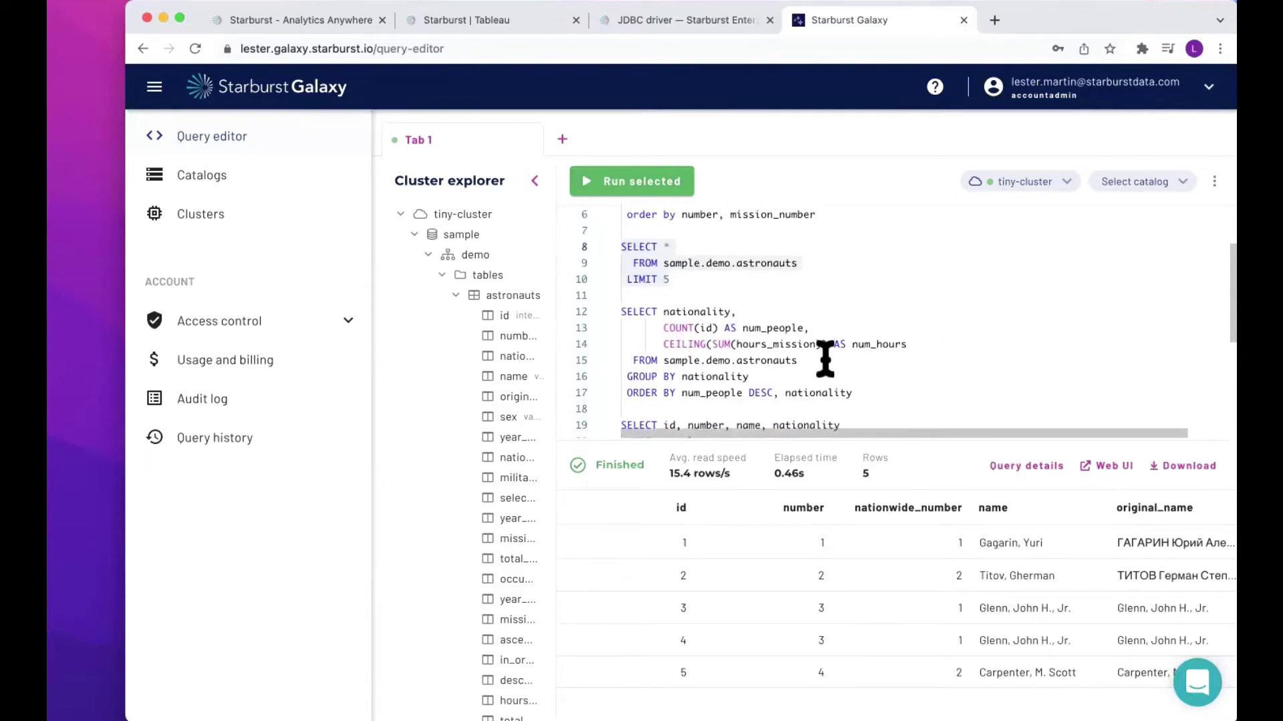
scroll(825, 358, down, 1)
drag(858, 347, 620, 277)
click(624, 188)
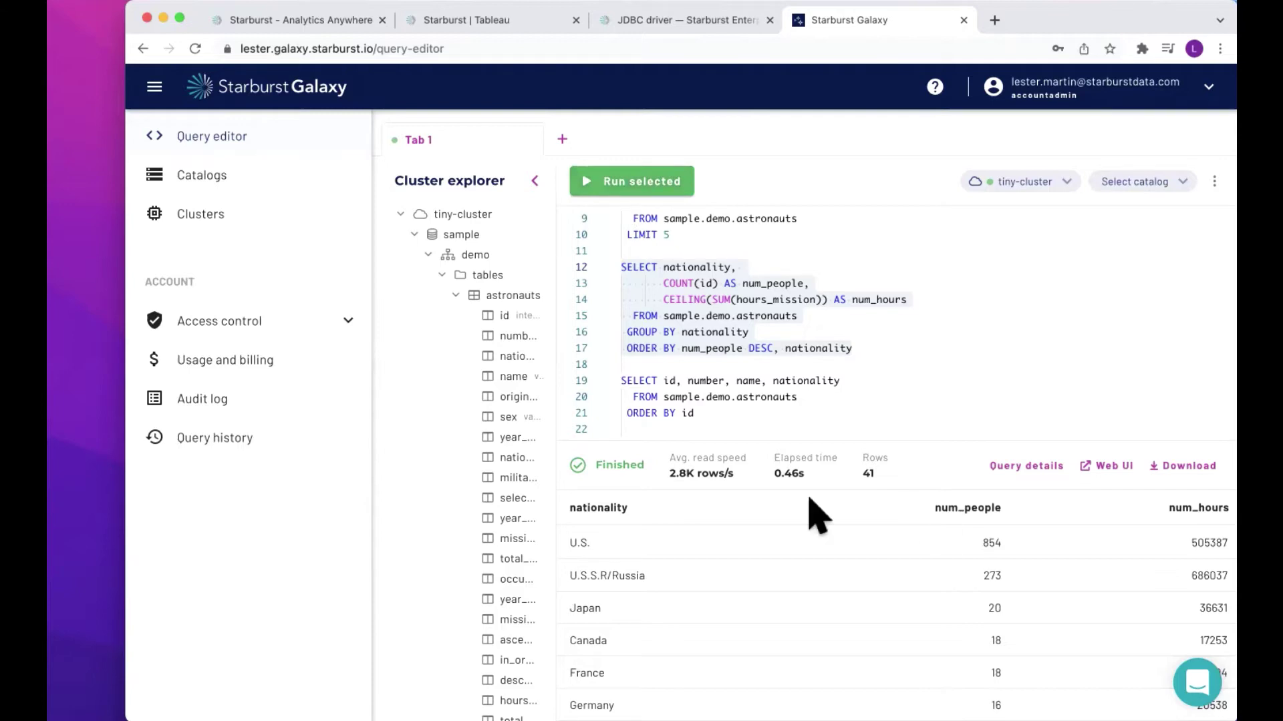
- Read Starburst's Tableau documentation, covering the connection methods, data connector requirements and JDBC driver download in the standard data connector procedure
click(461, 30)
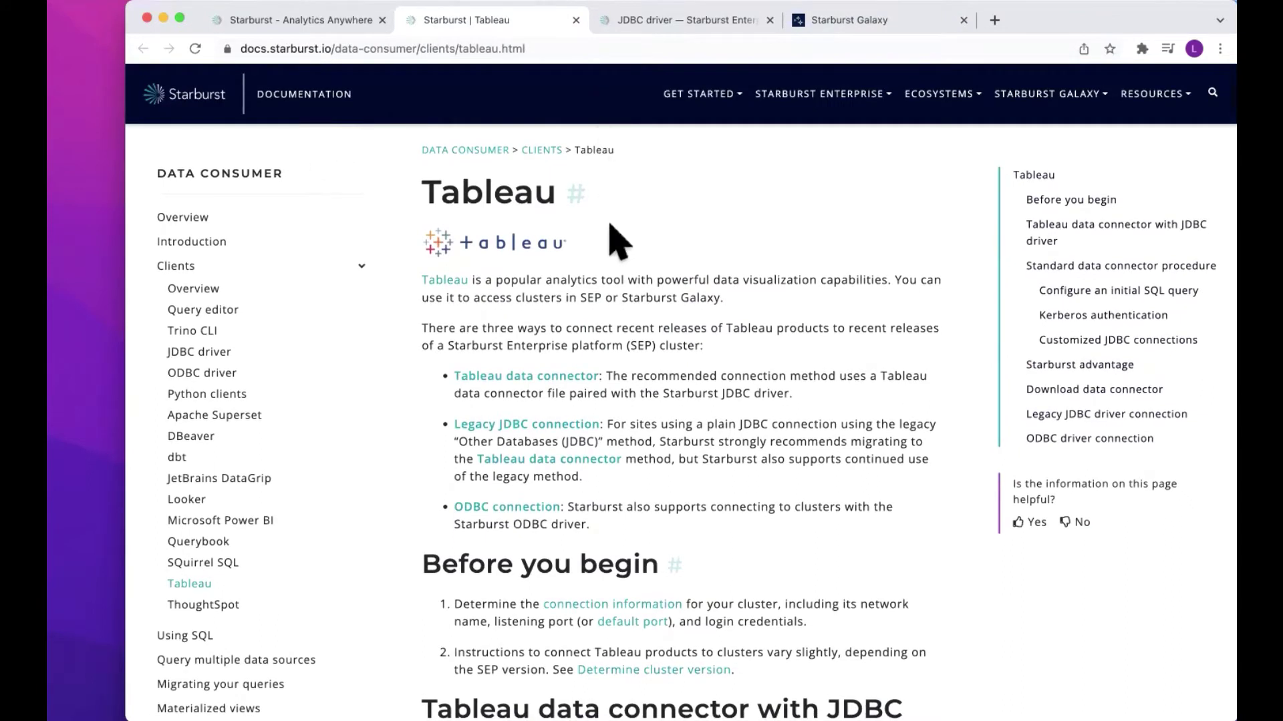
scroll(613, 249, down, 1)
scroll(614, 249, down, 2)
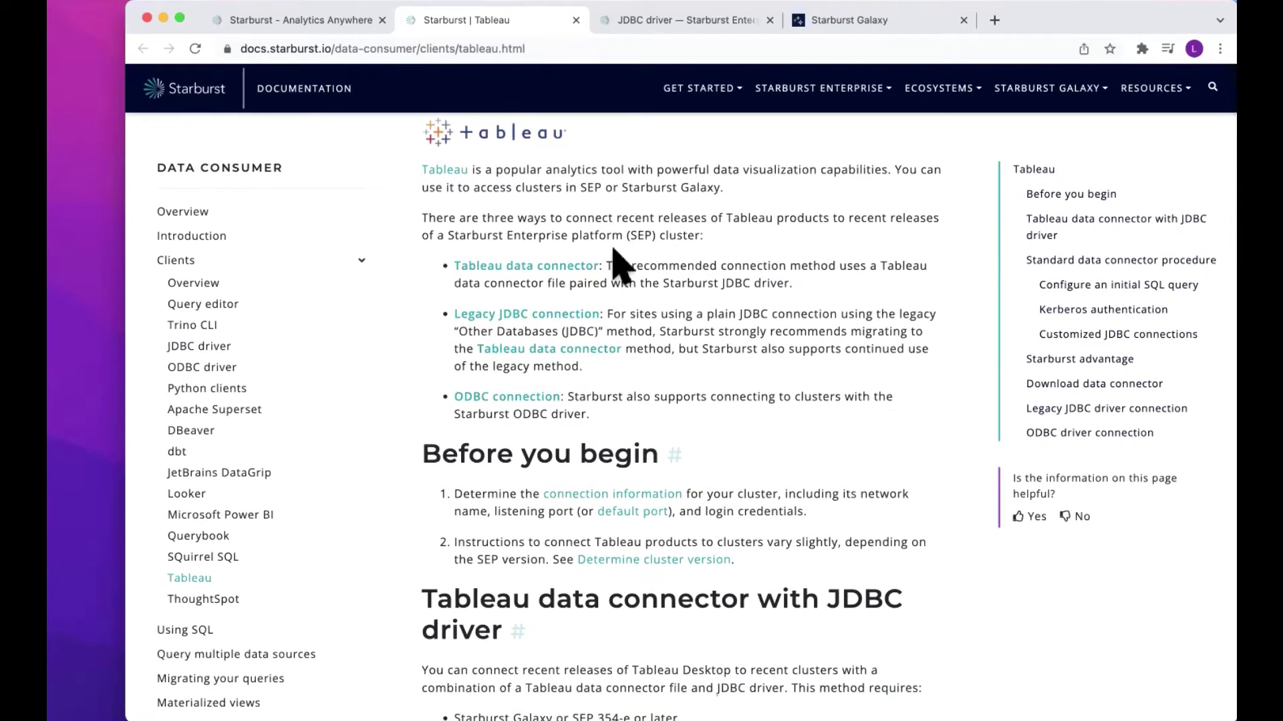
scroll(621, 266, down, 1)
scroll(631, 282, down, 6)
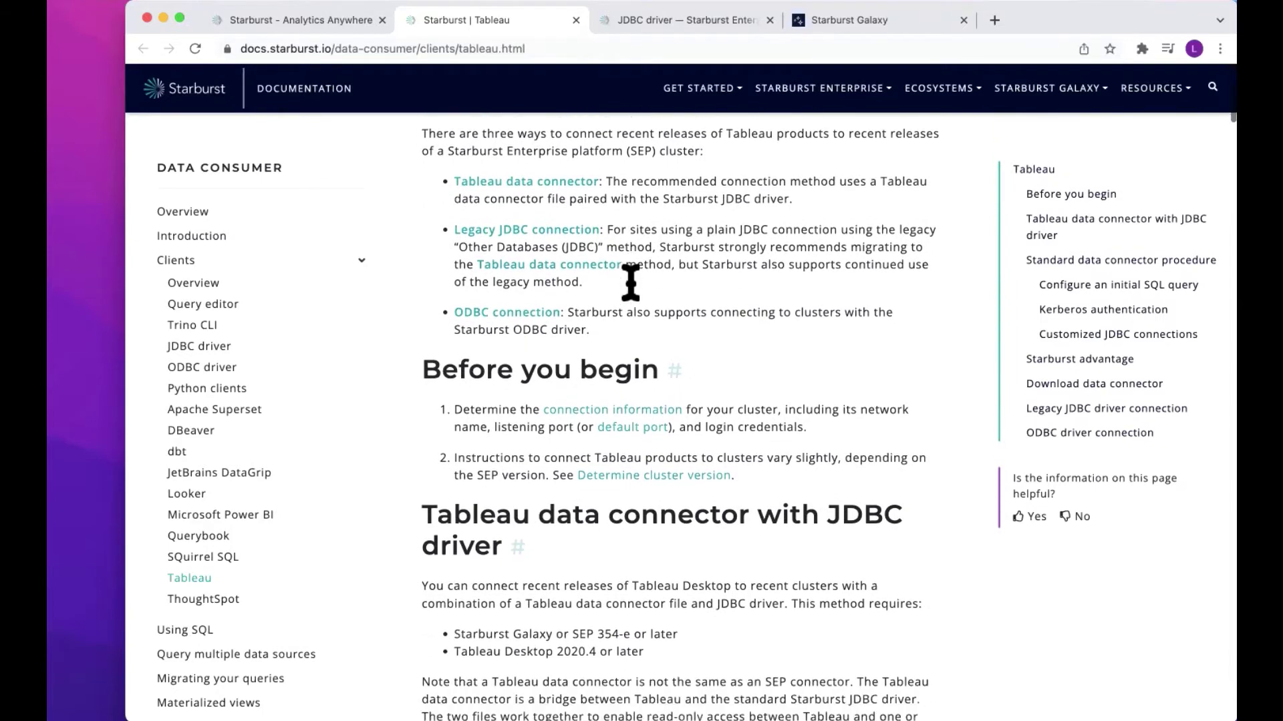
scroll(649, 328, down, 2)
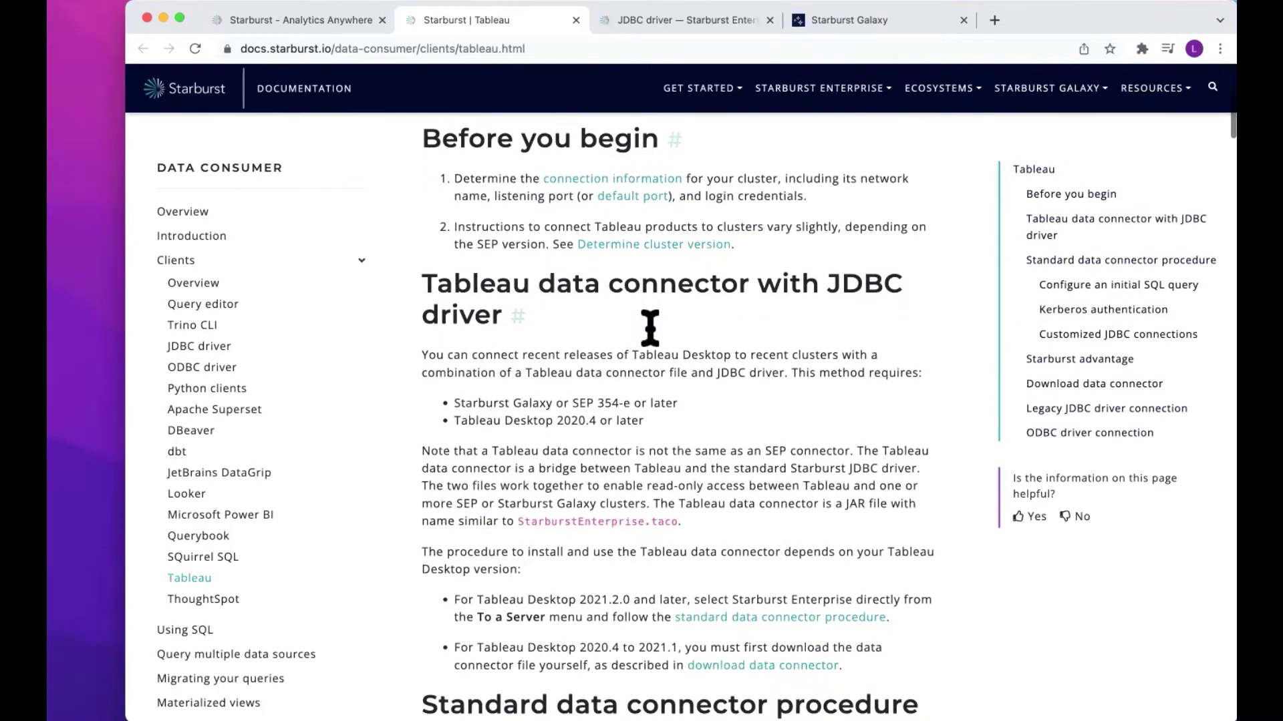
scroll(651, 334, down, 1)
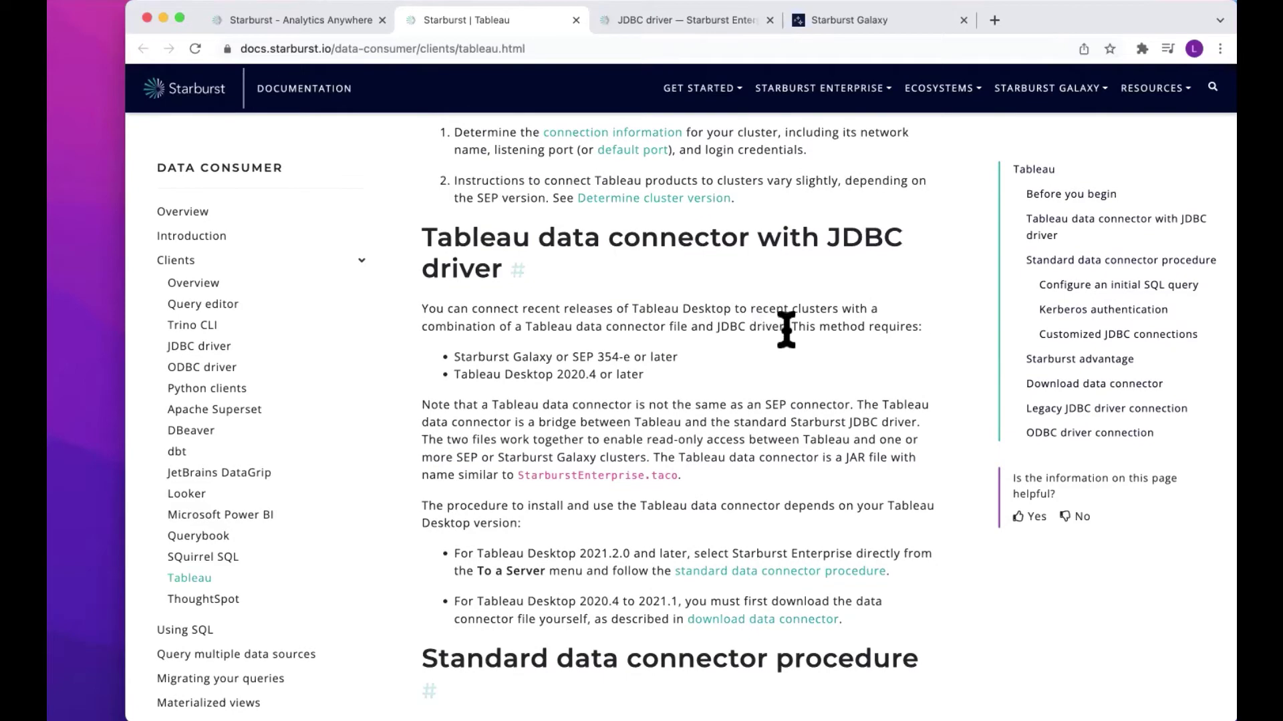
scroll(786, 330, down, 3)
scroll(786, 330, down, 8)
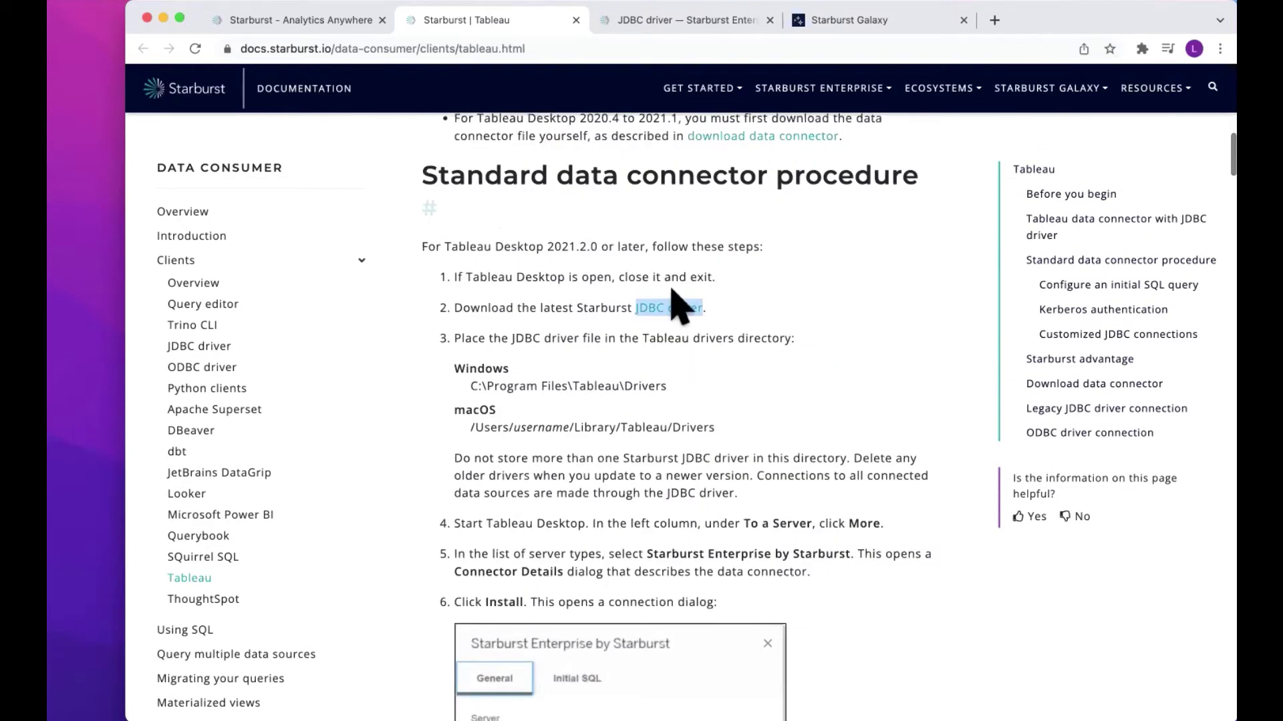
- Find the trino-jdbc-369.jar download in the JDBC driver documentation, and list the Downloads folder in detail in the terminal
key(ctrl+Tab)
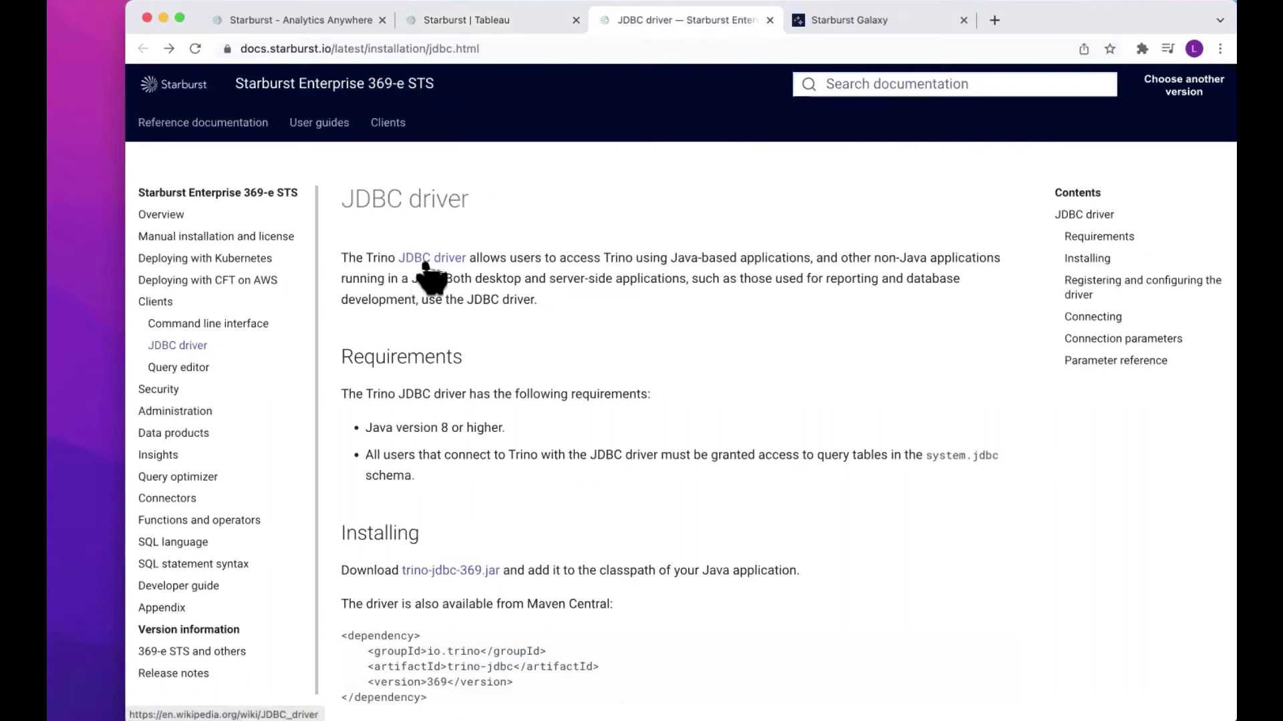
scroll(588, 394, down, 1)
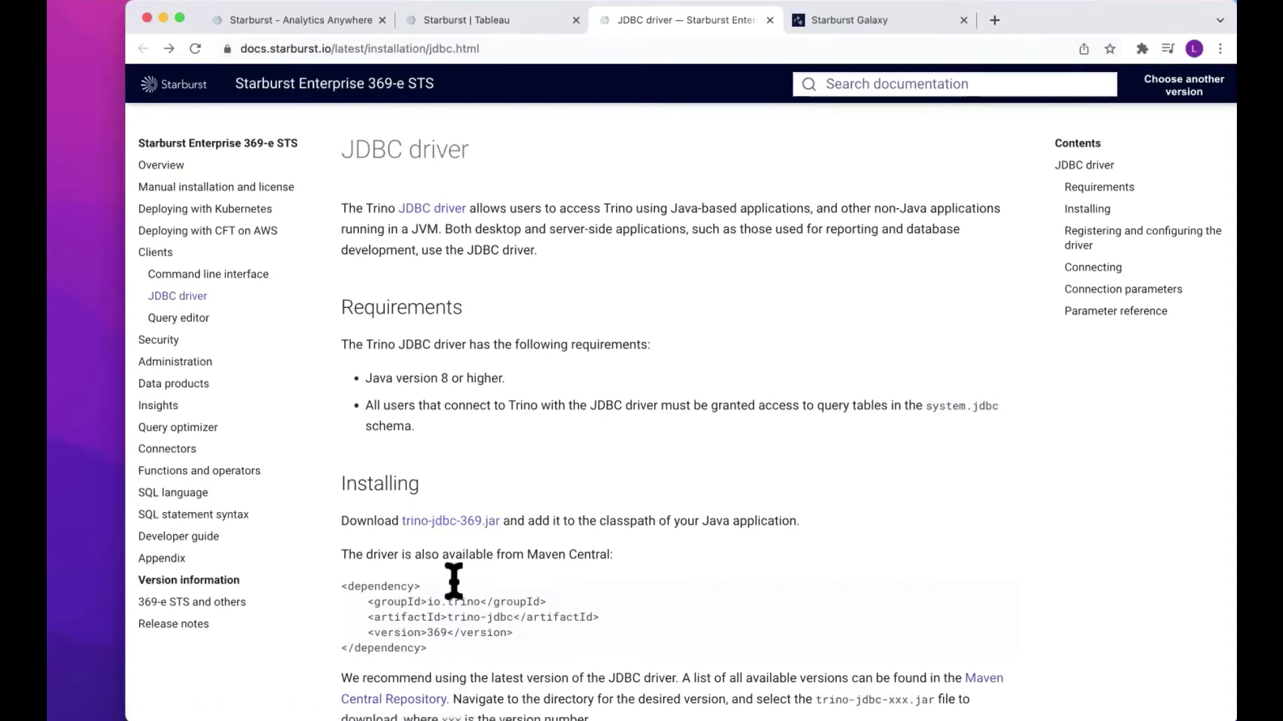
click(237, 703)
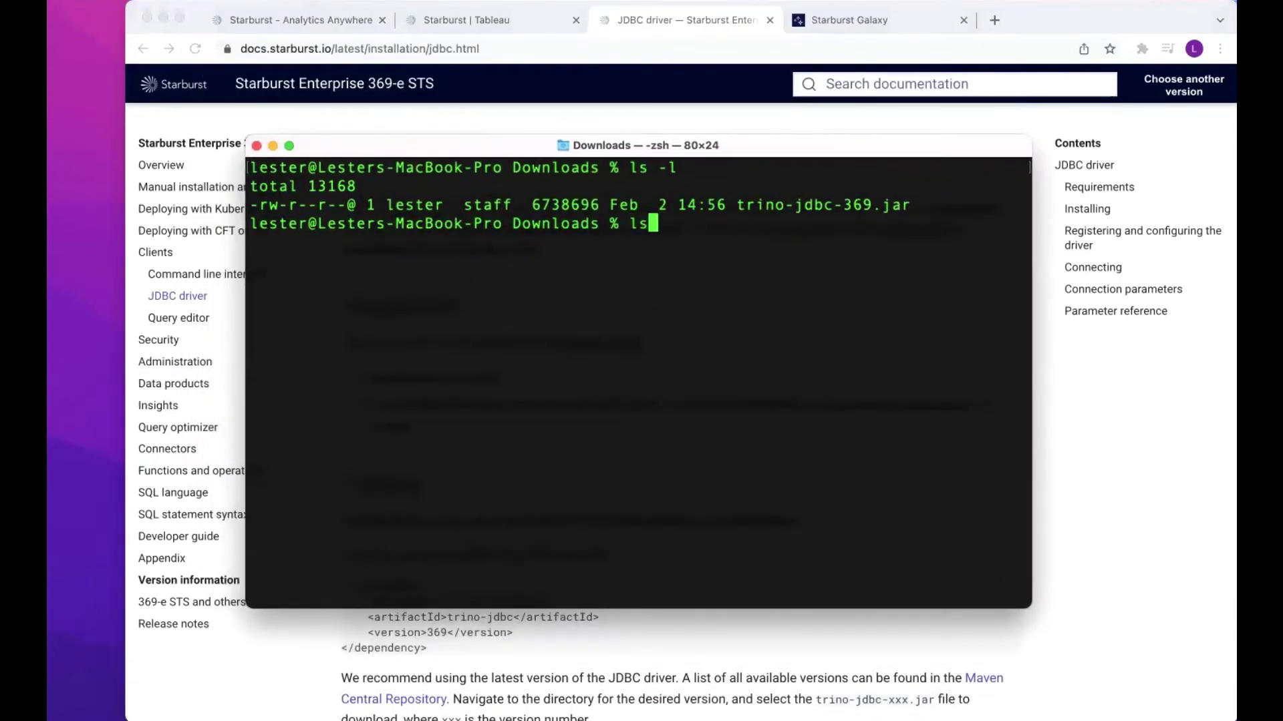
key(Return)
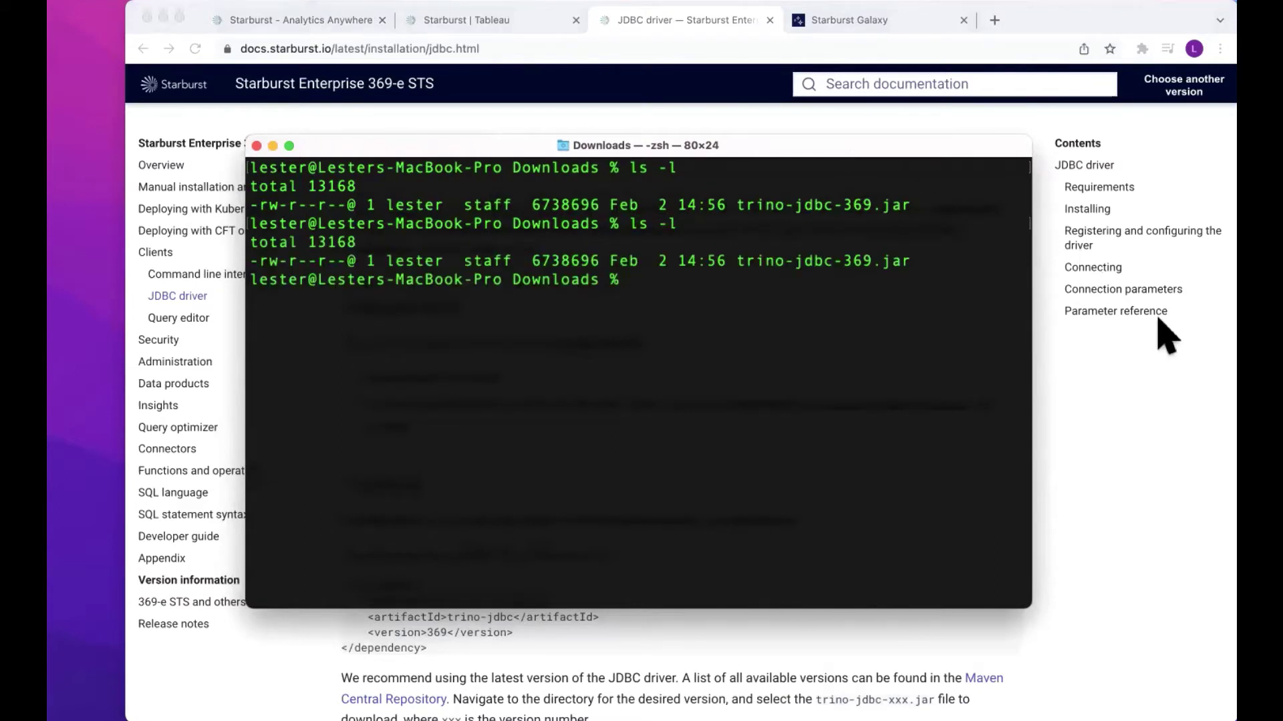
drag(925, 148, 735, 158)
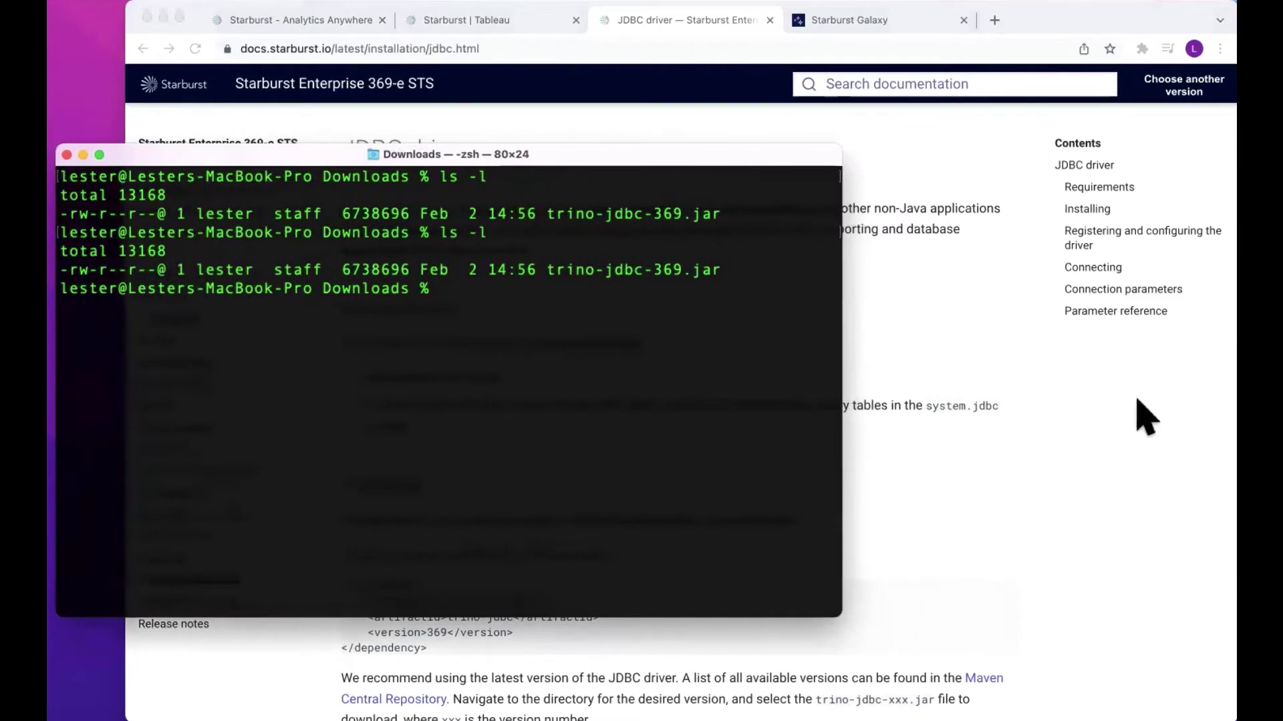
- Return to the Tableau documentation in the browser and review the macOS drivers directory and the connection steps after it
click(1145, 418)
scroll(982, 515, down, 1)
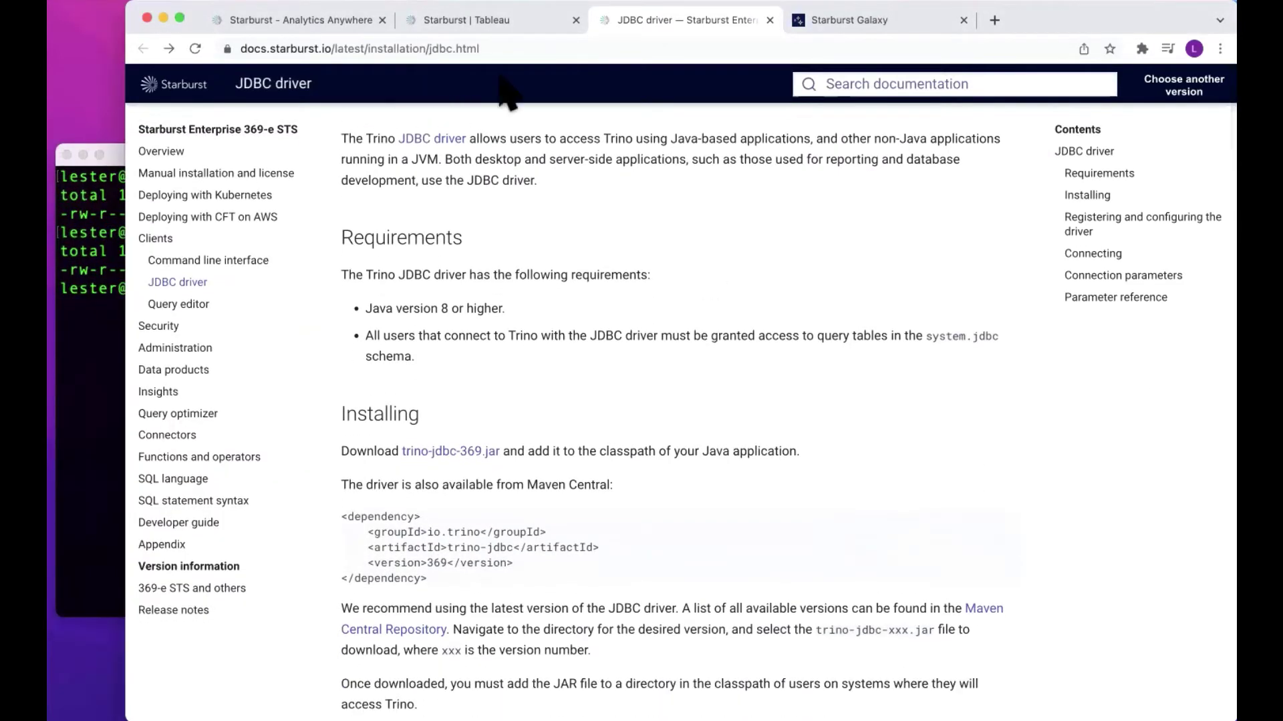
click(494, 26)
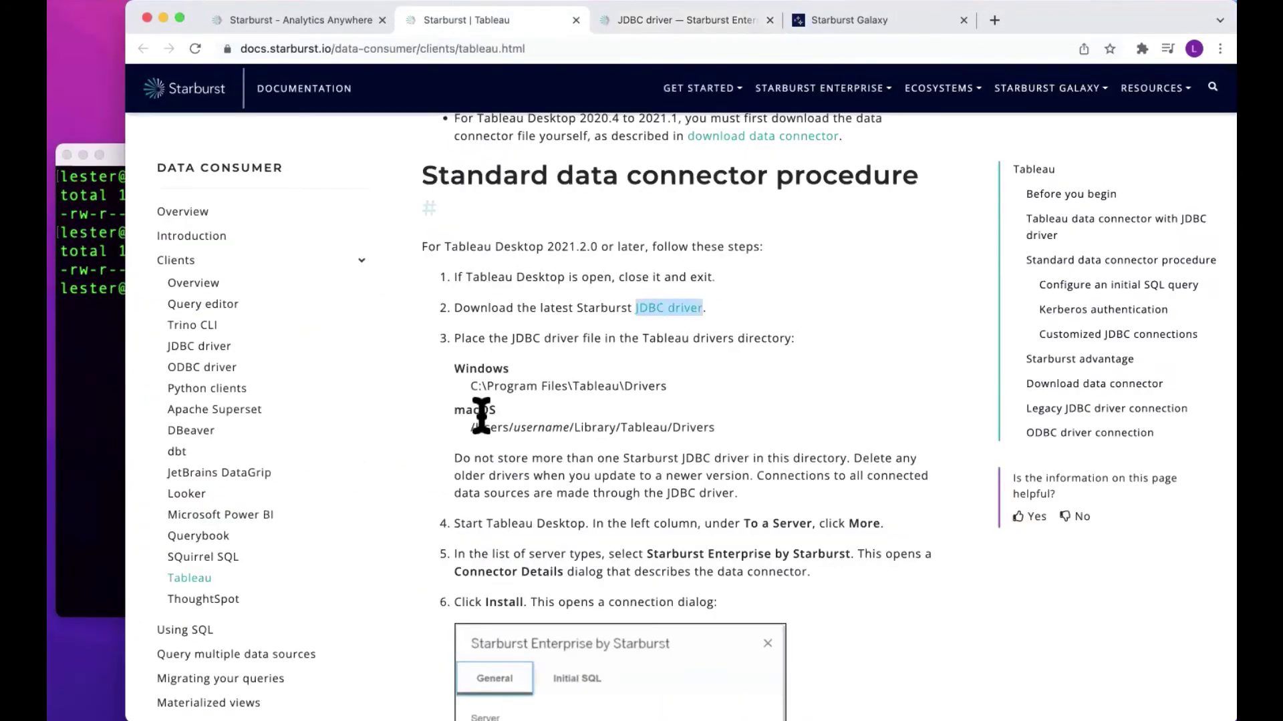
drag(476, 427, 716, 441)
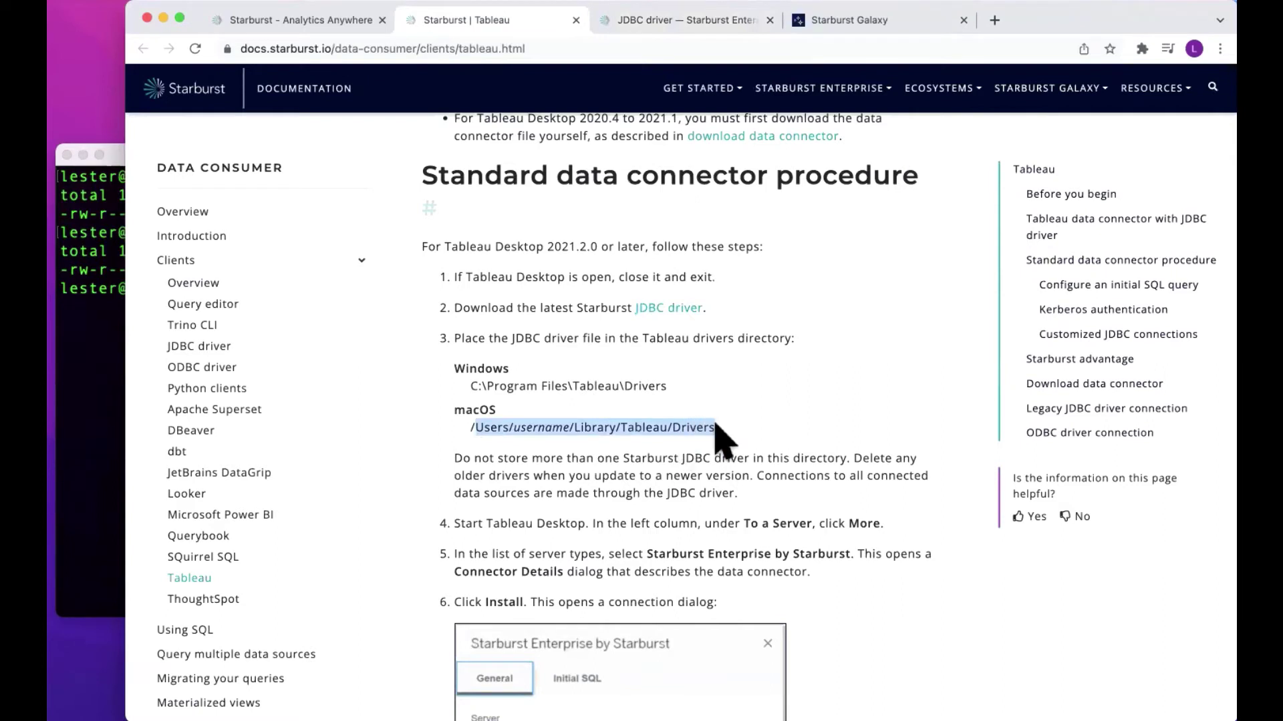
scroll(651, 421, down, 2)
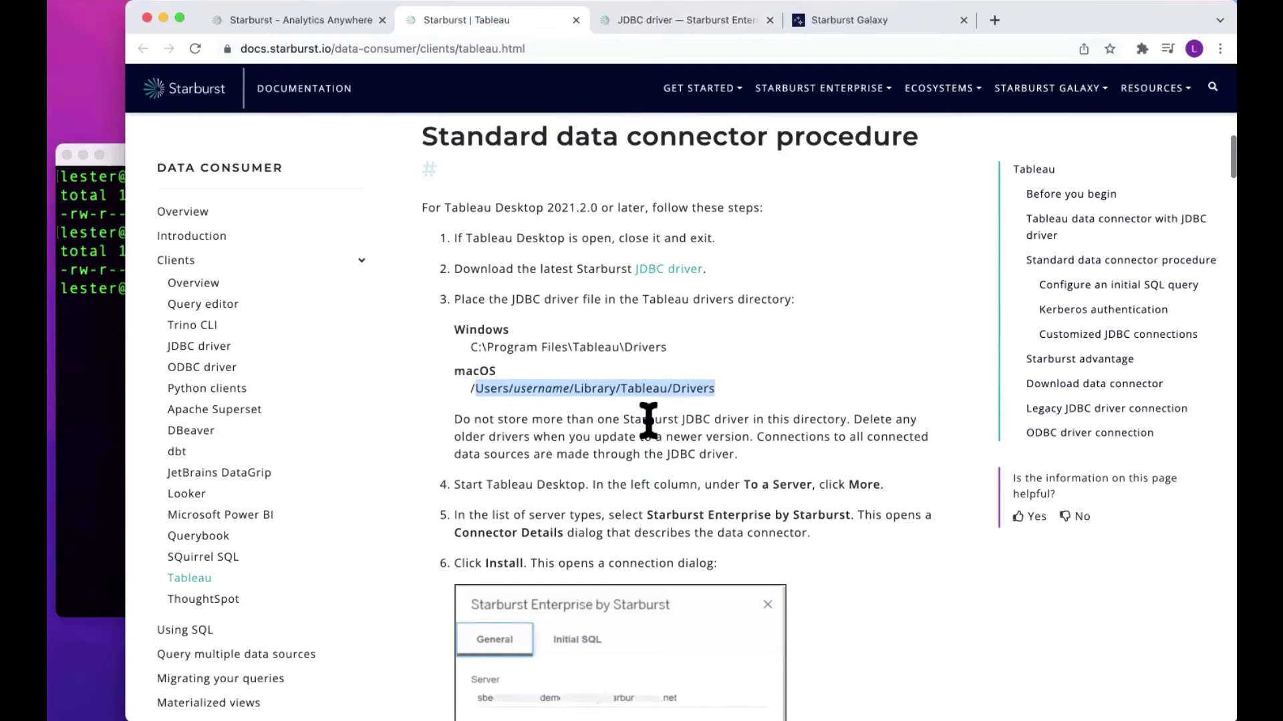
scroll(628, 377, down, 5)
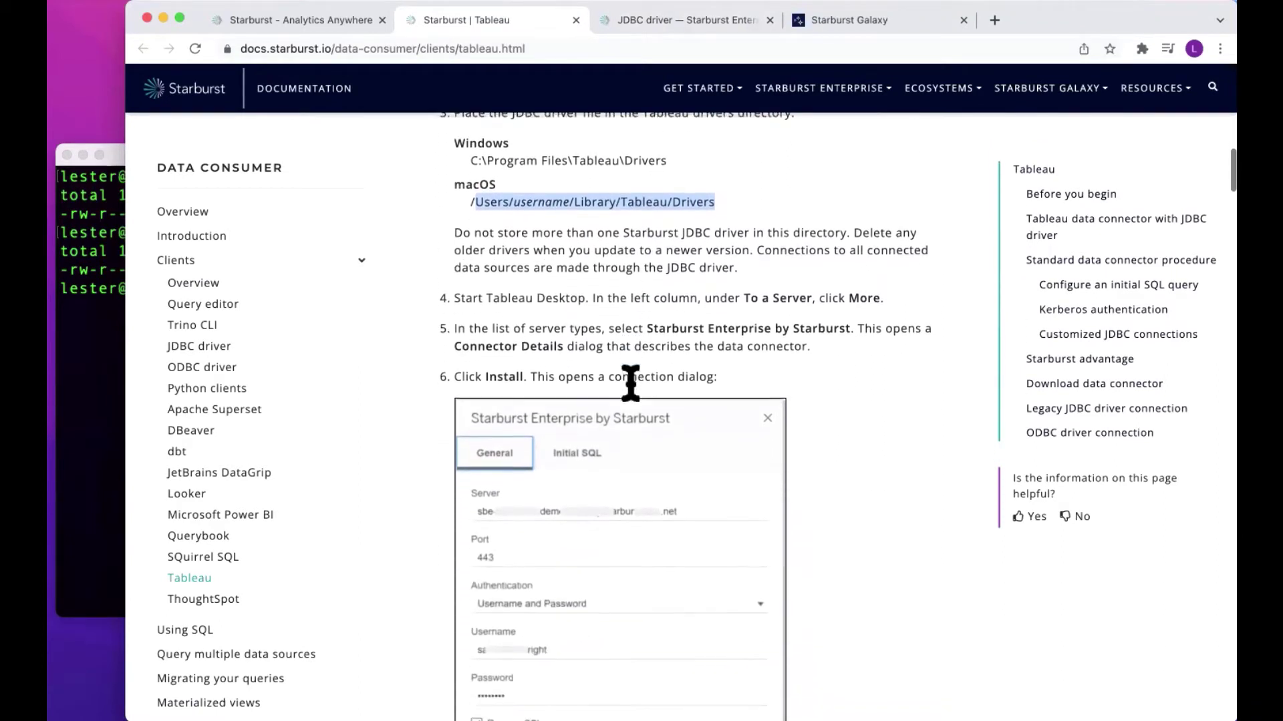
scroll(630, 383, down, 2)
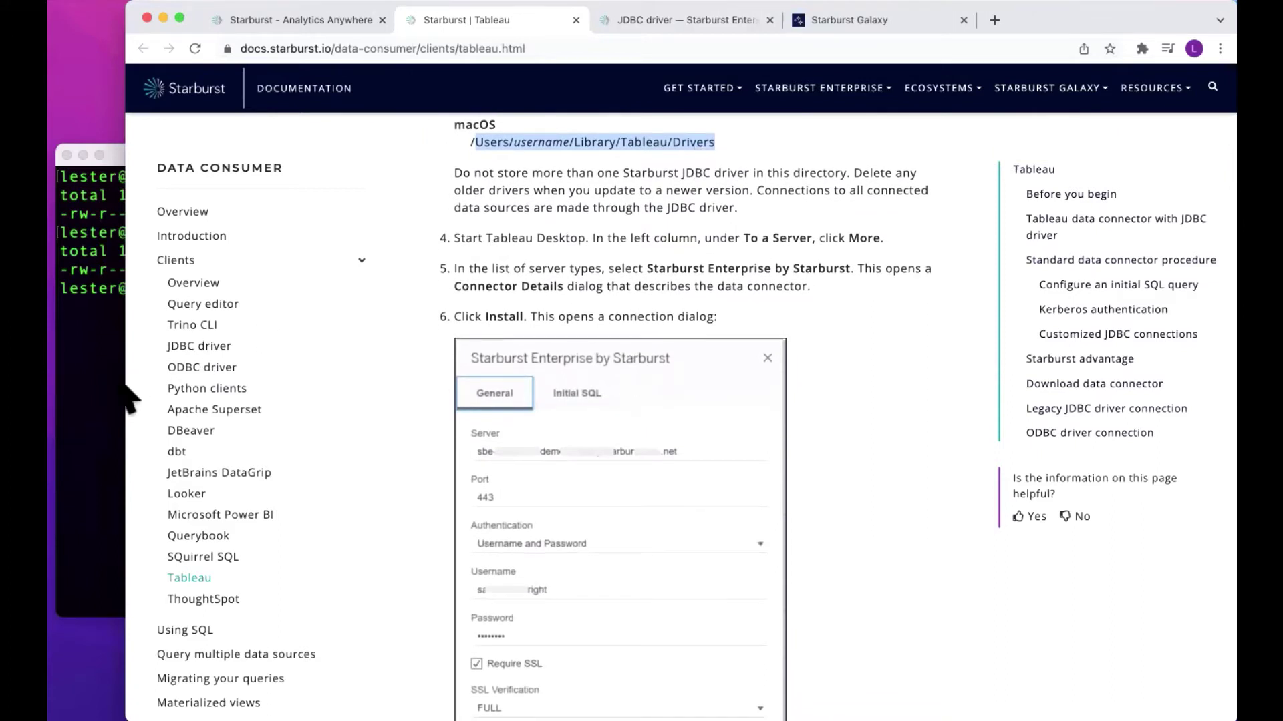
- In the terminal, change to the ~/Library/Tableau/Drivers directory and list its contents
click(93, 401)
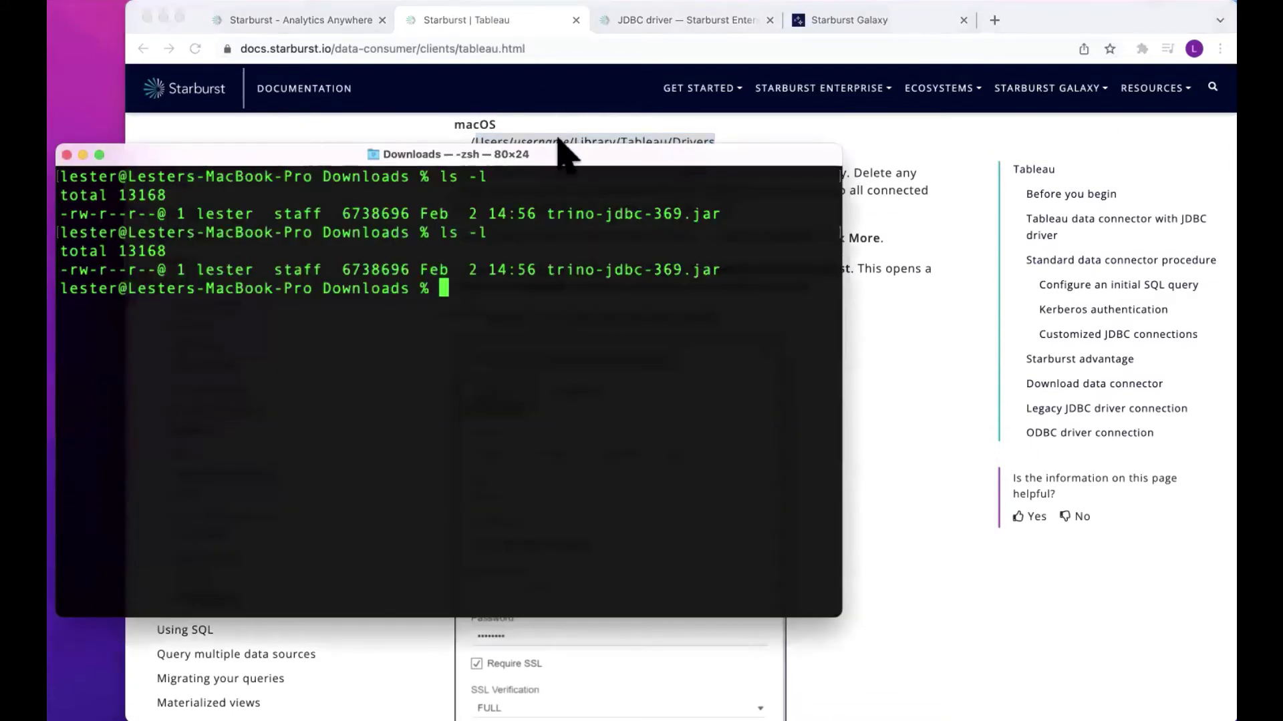
drag(561, 153, 587, 203)
key(Up)
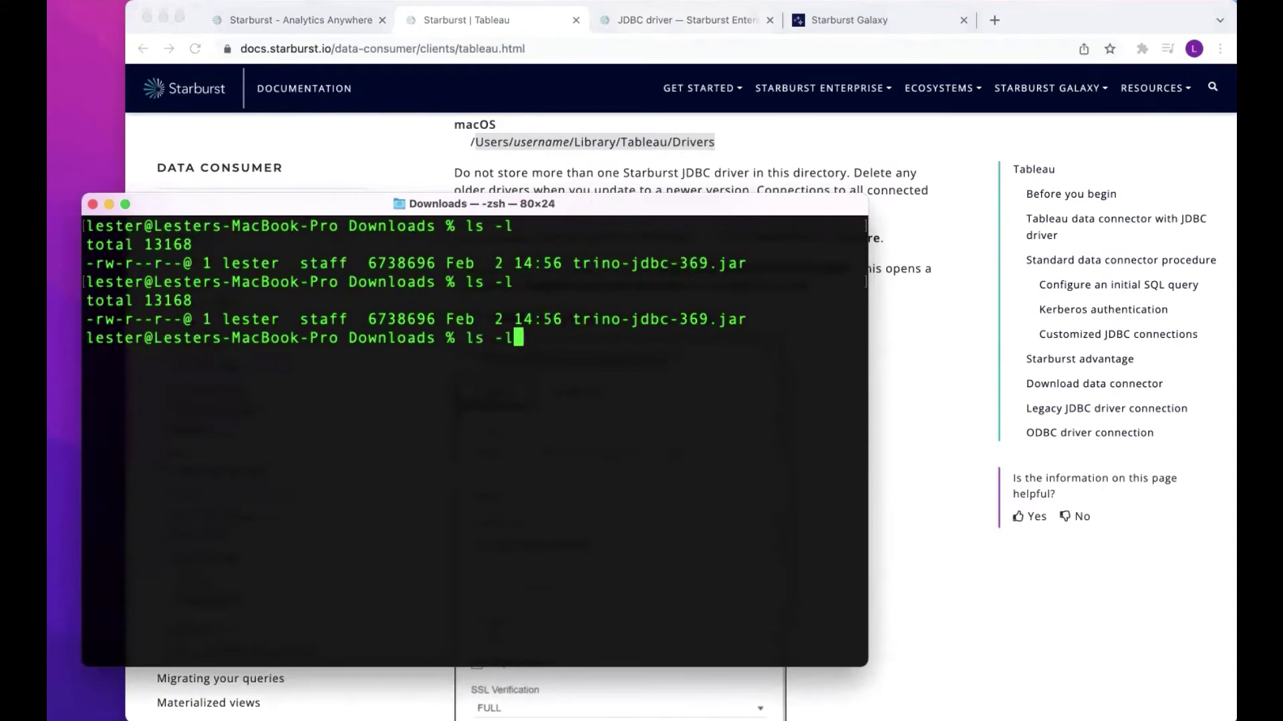
key(Up)
key(Up)
key(Up)
key(Up)
key(Up)
key(Down)
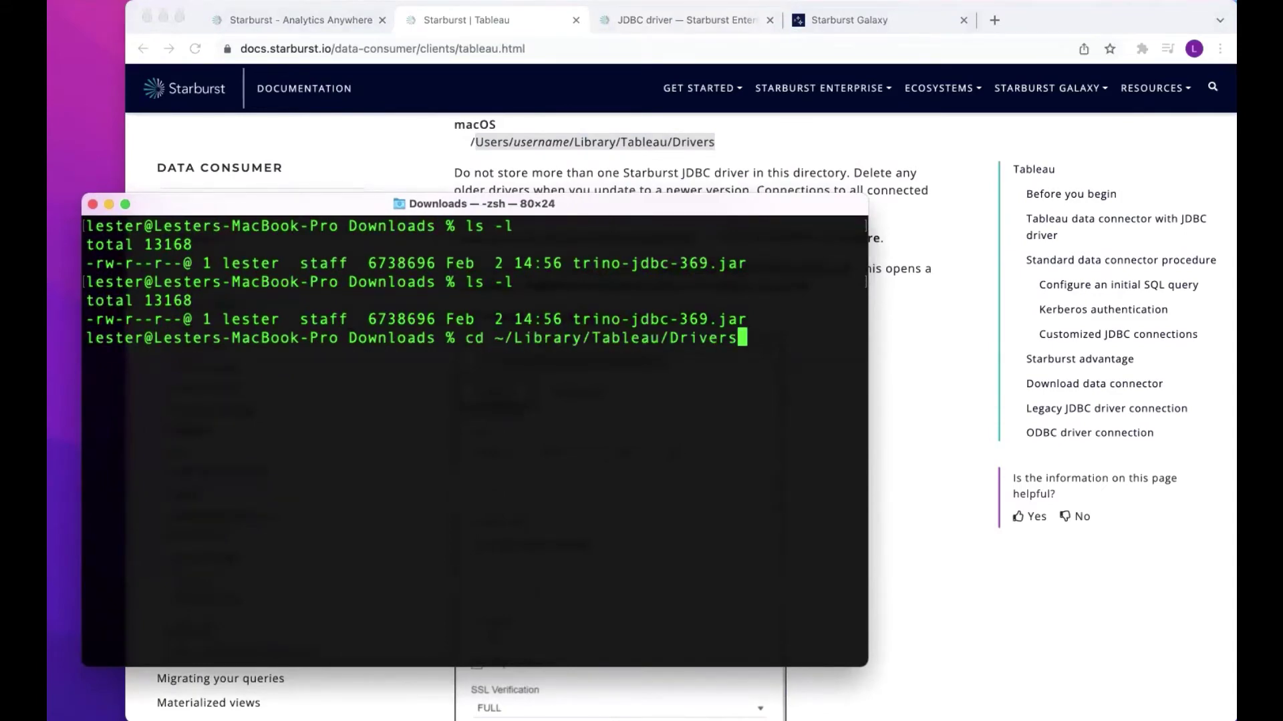
key(Return)
key(Return)
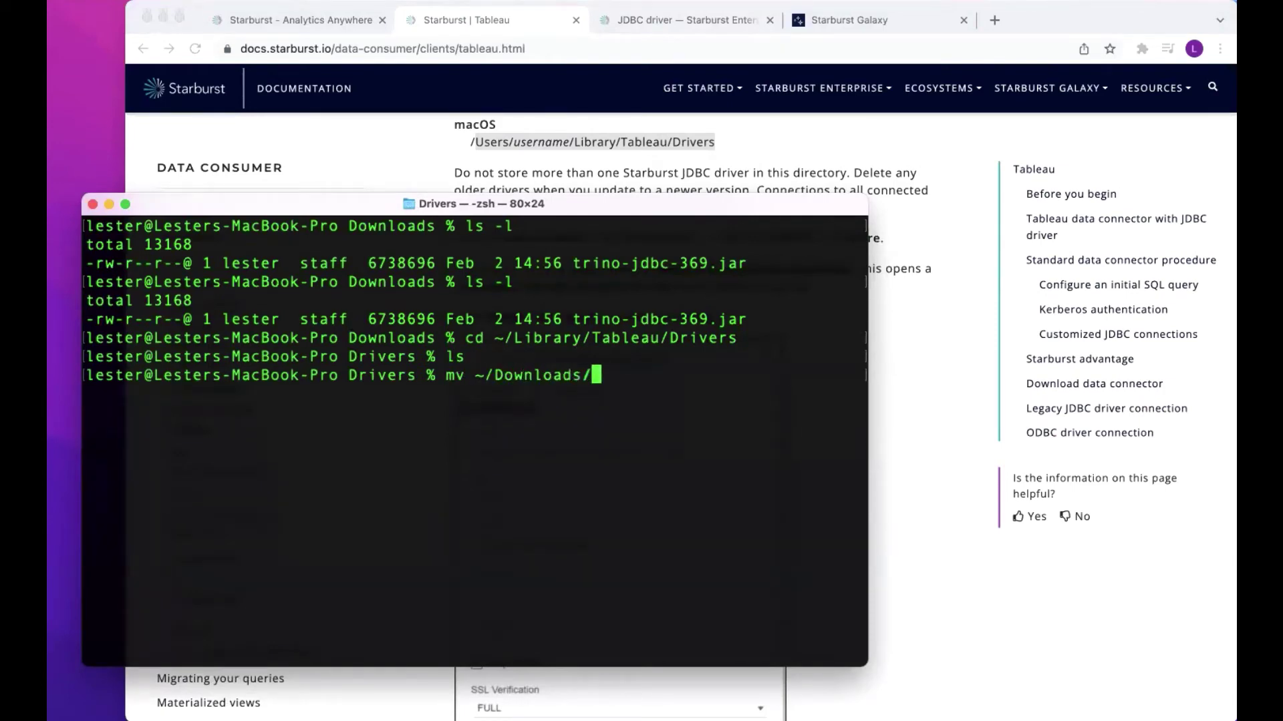
- Move trino-jdbc-369.jar from ~/Downloads into the current Drivers directory and list the directory
text(mv ~/Downloads/tr)
key(Tab)
text(.)
key(Return)
text(ls)
key(Return)
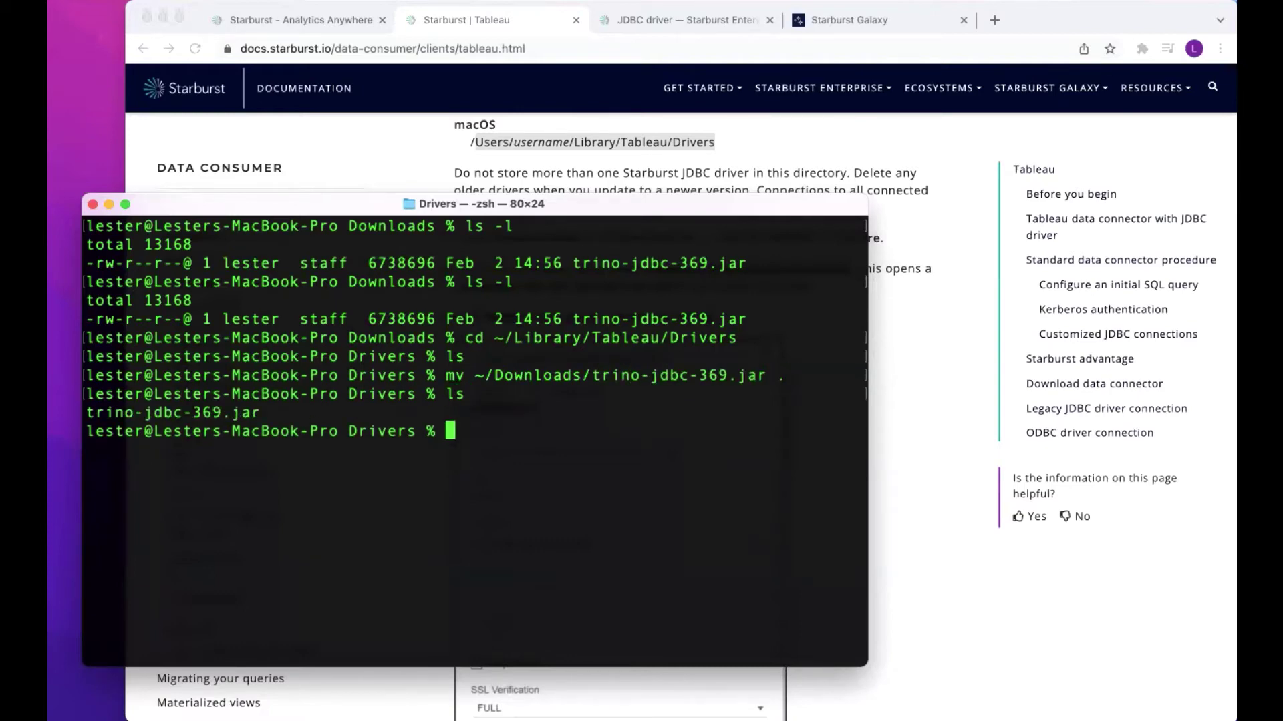
- Start Tableau Desktop, following step 4 of the standard data connector procedure in the browser documentation
click(921, 371)
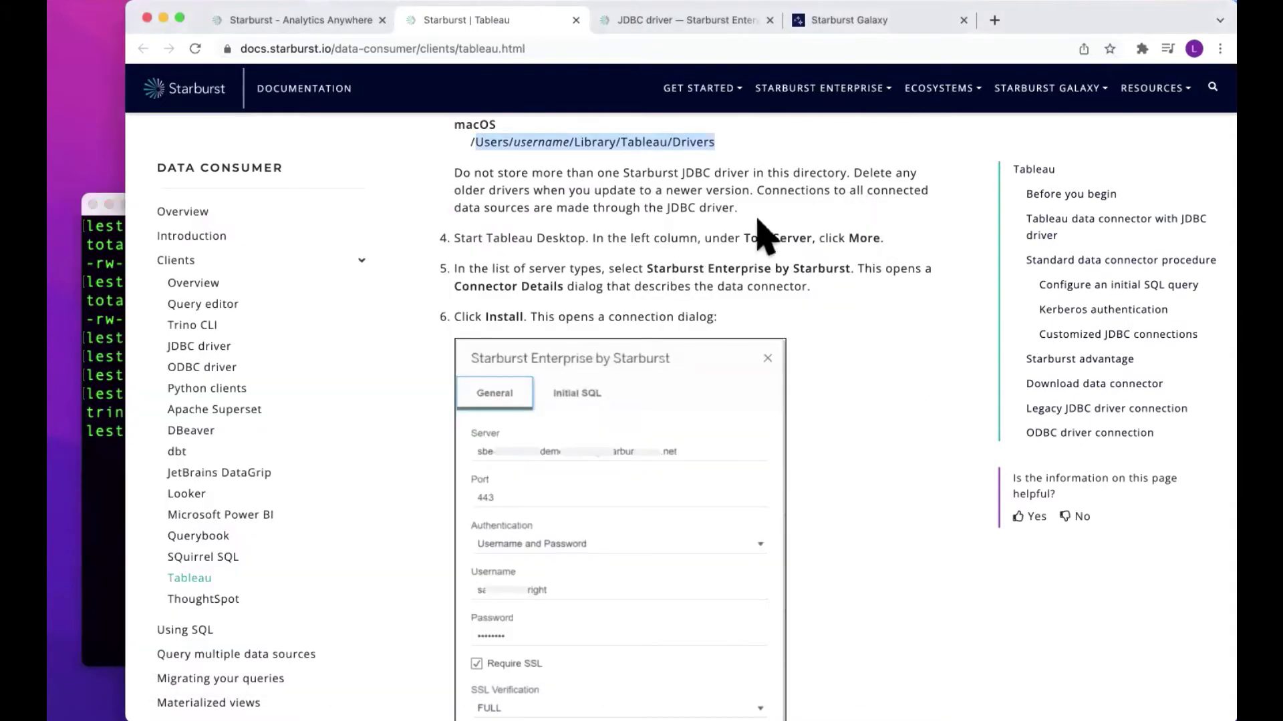
scroll(802, 293, down, 1)
scroll(809, 307, down, 1)
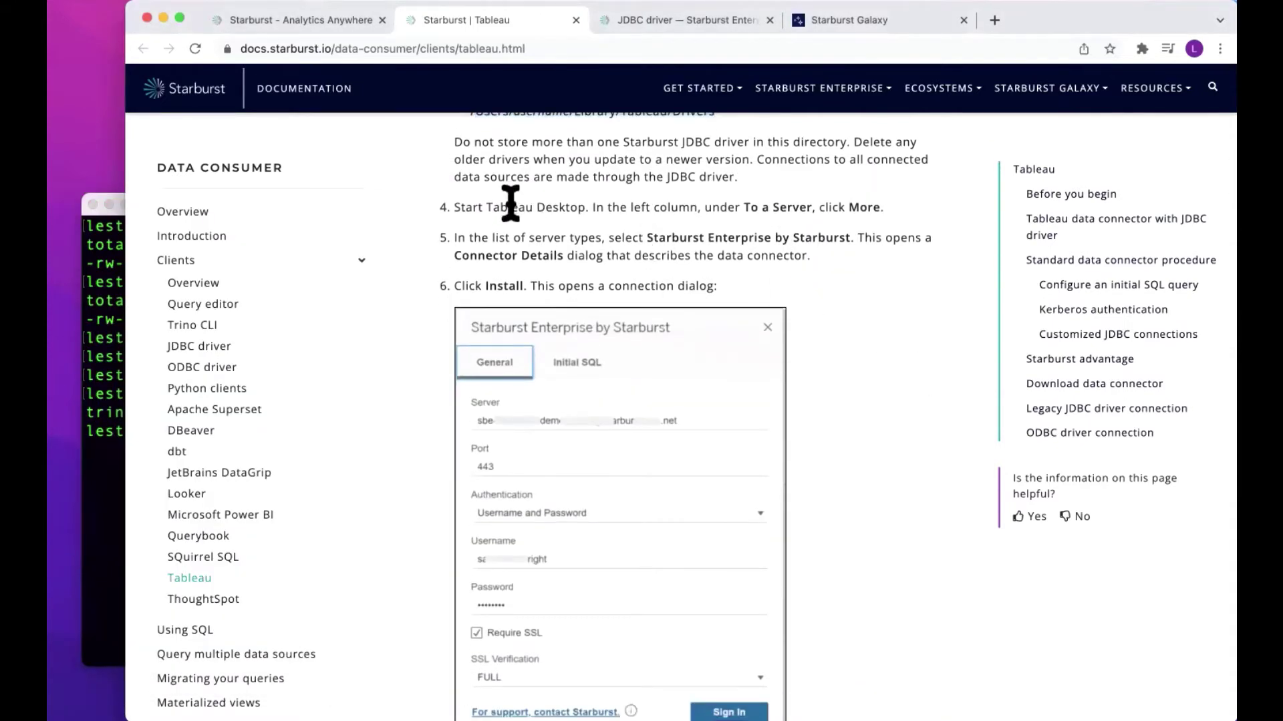
drag(512, 207, 631, 209)
mouse_move(179, 715)
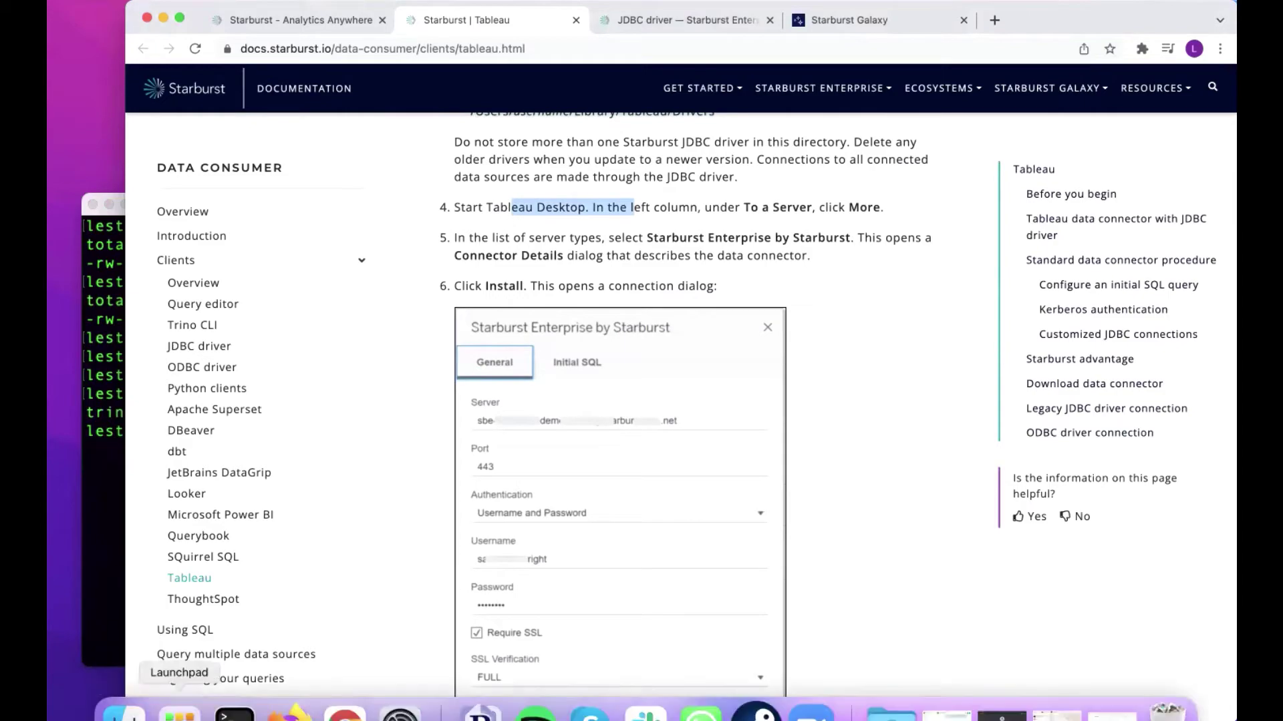
key(F4)
click(621, 487)
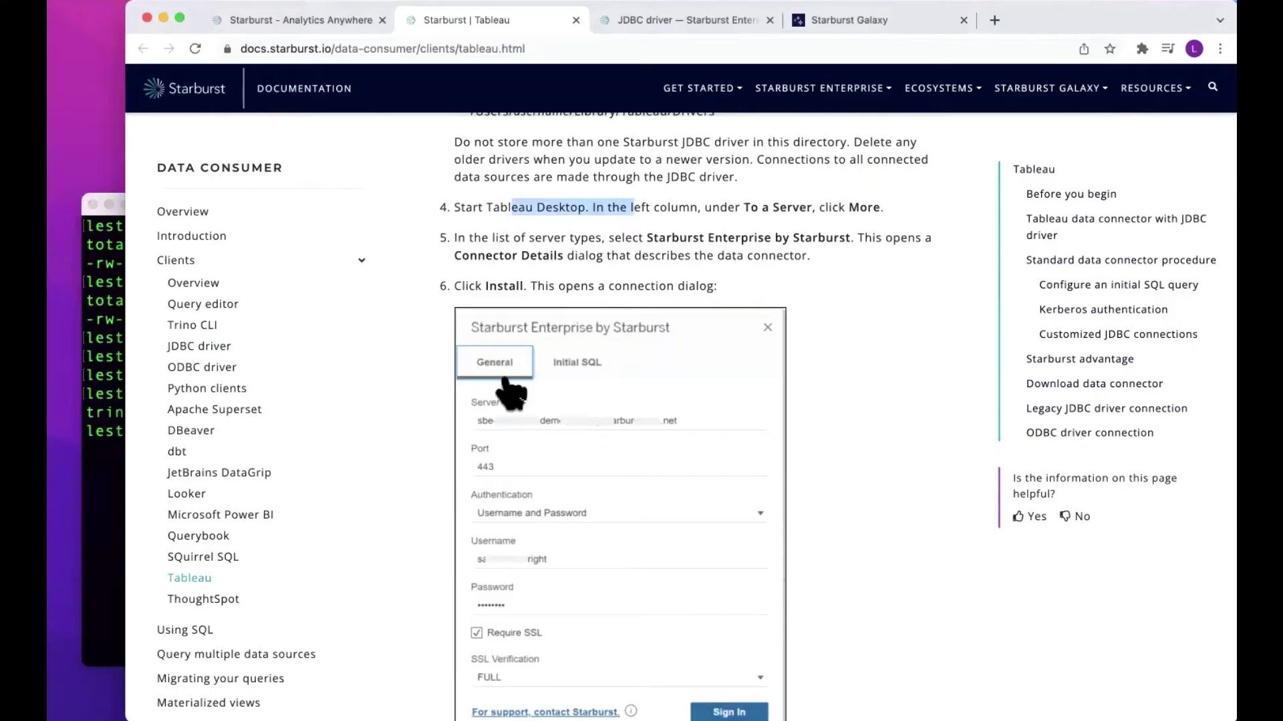
key(super+Tab)
click(931, 288)
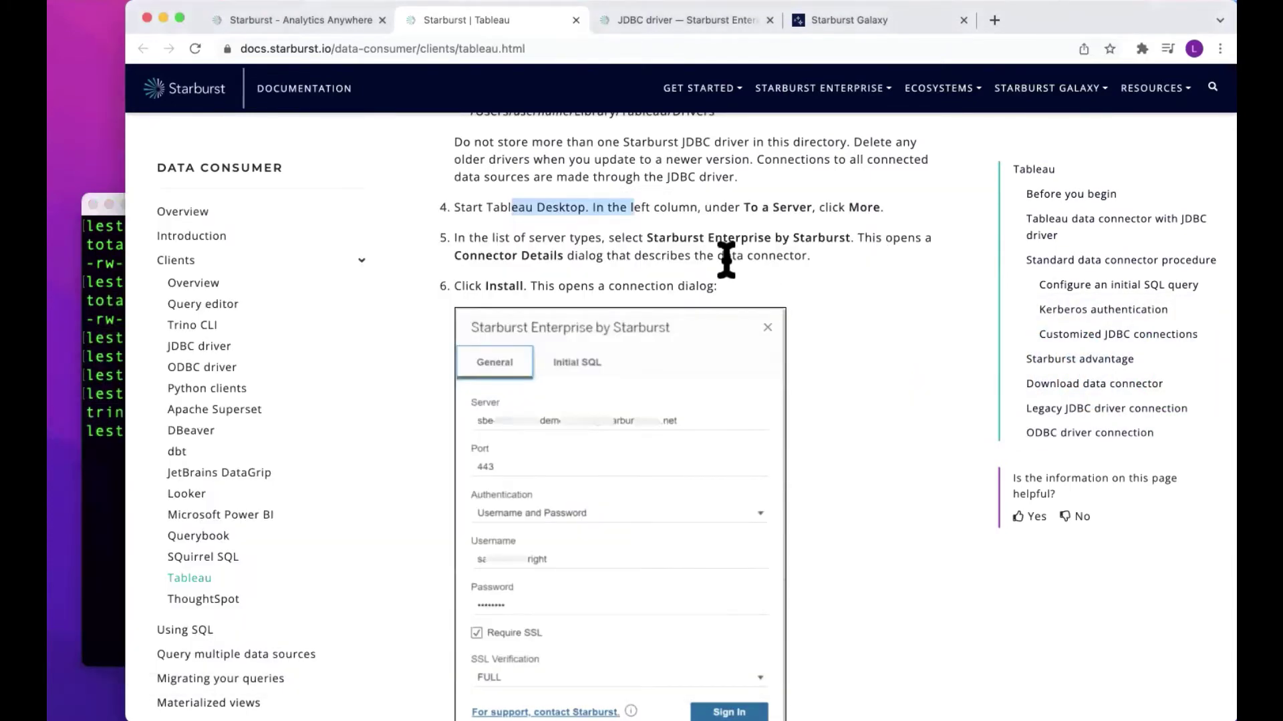
scroll(726, 259, down, 2)
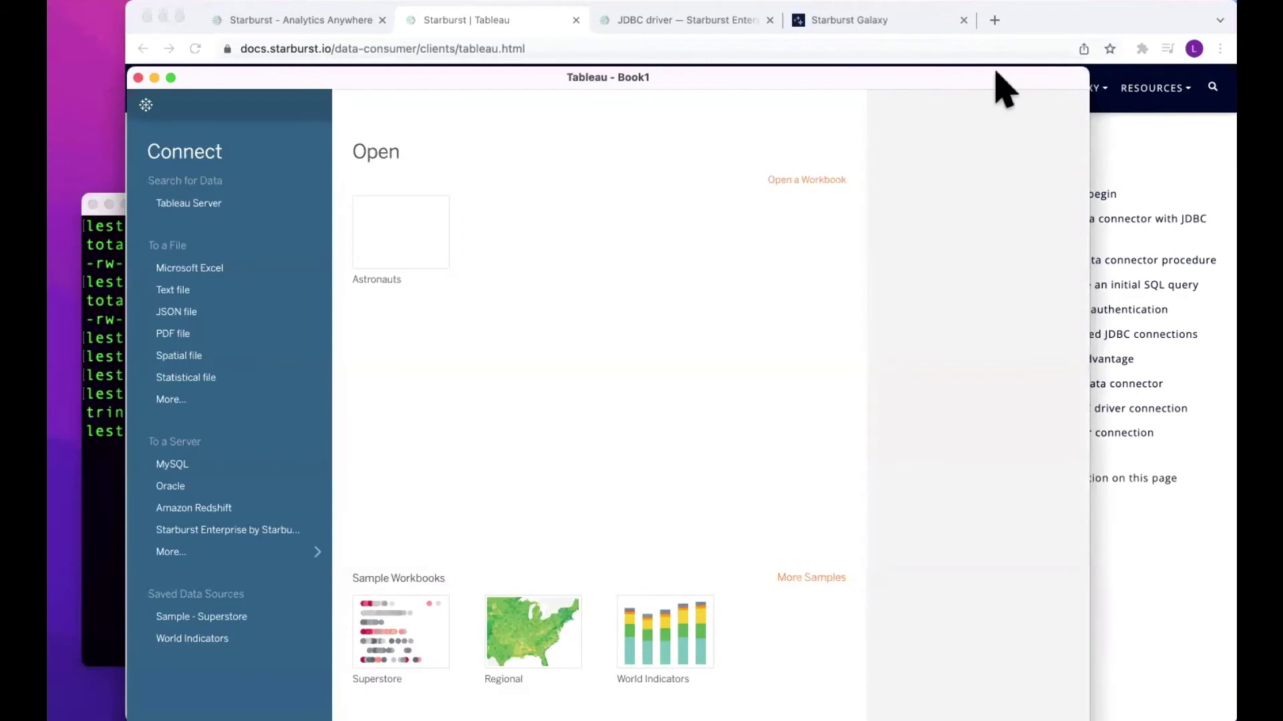
- Search Tableau's full list of server connectors for "star" and open the Starburst Enterprise by Starburst connection dialog
drag(995, 71, 928, 68)
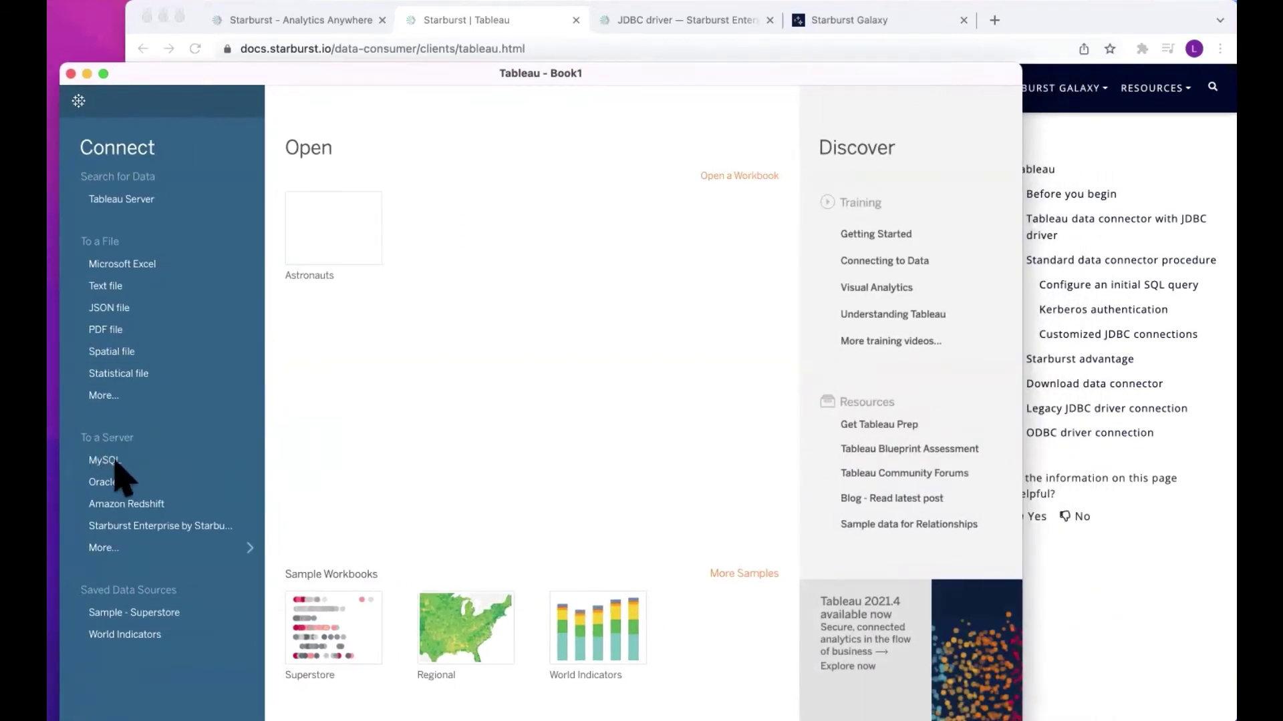
click(113, 546)
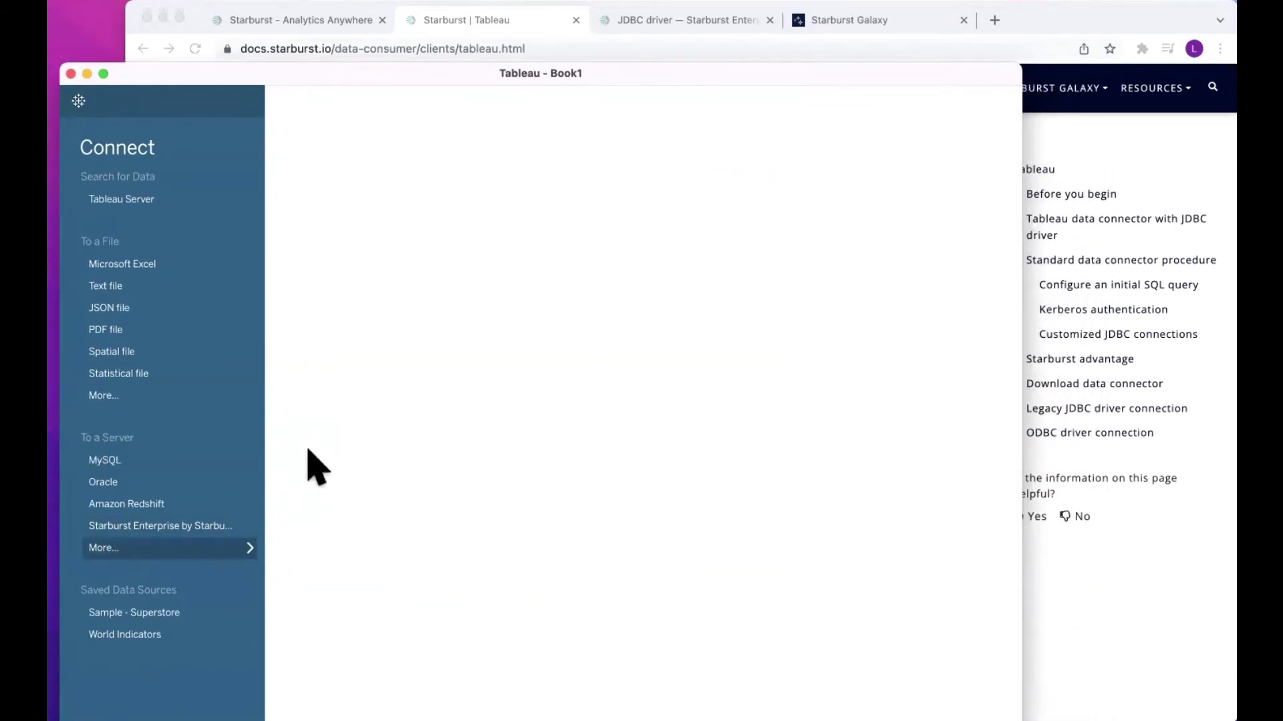
text(s)
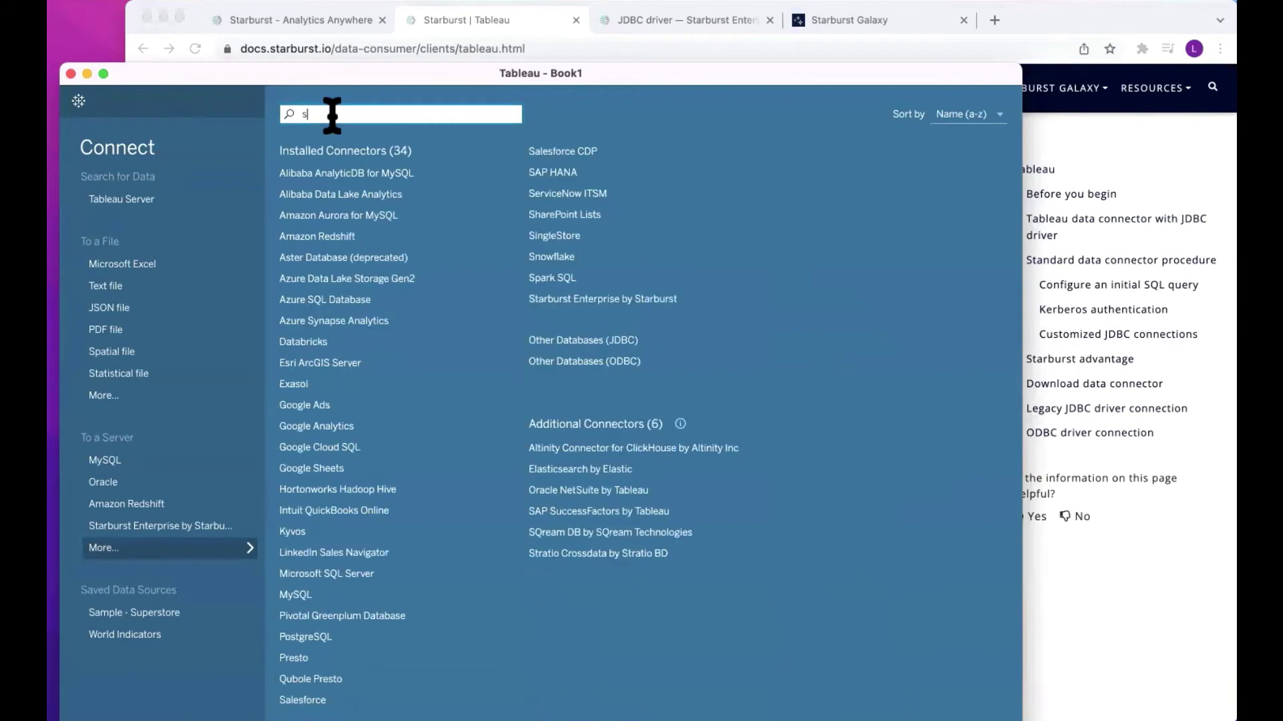
text(tart)
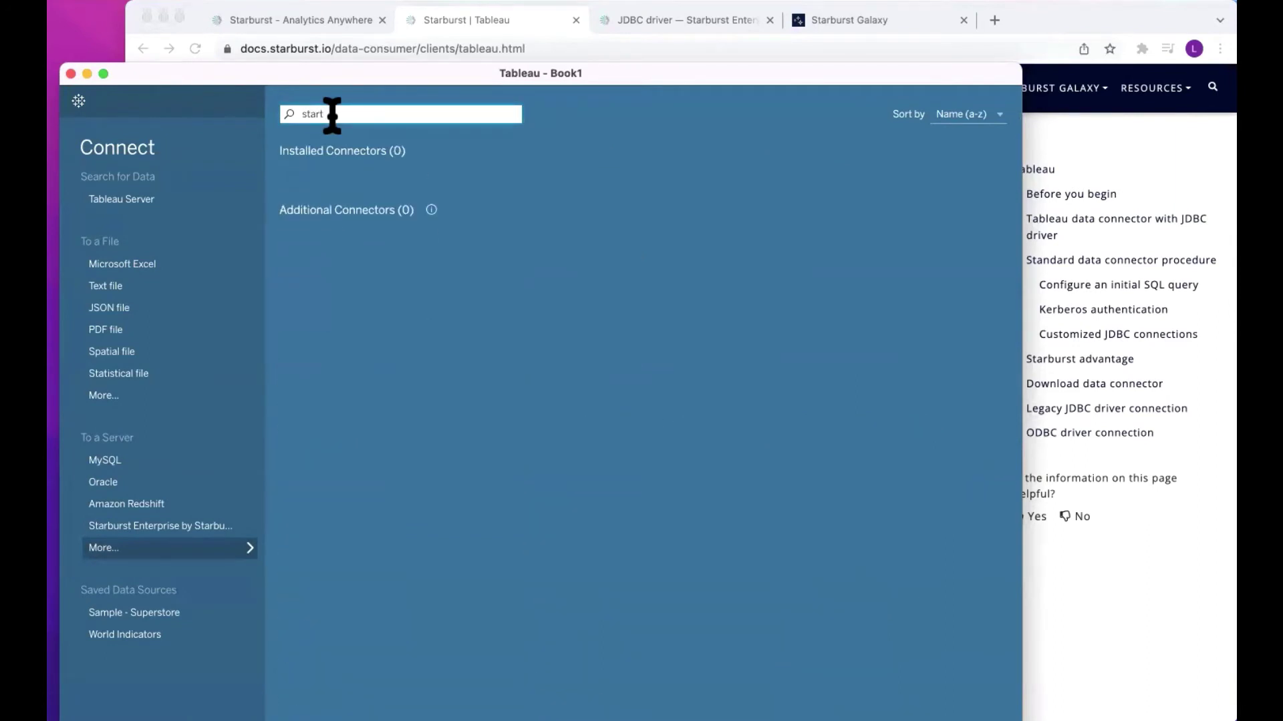
key(BackSpace)
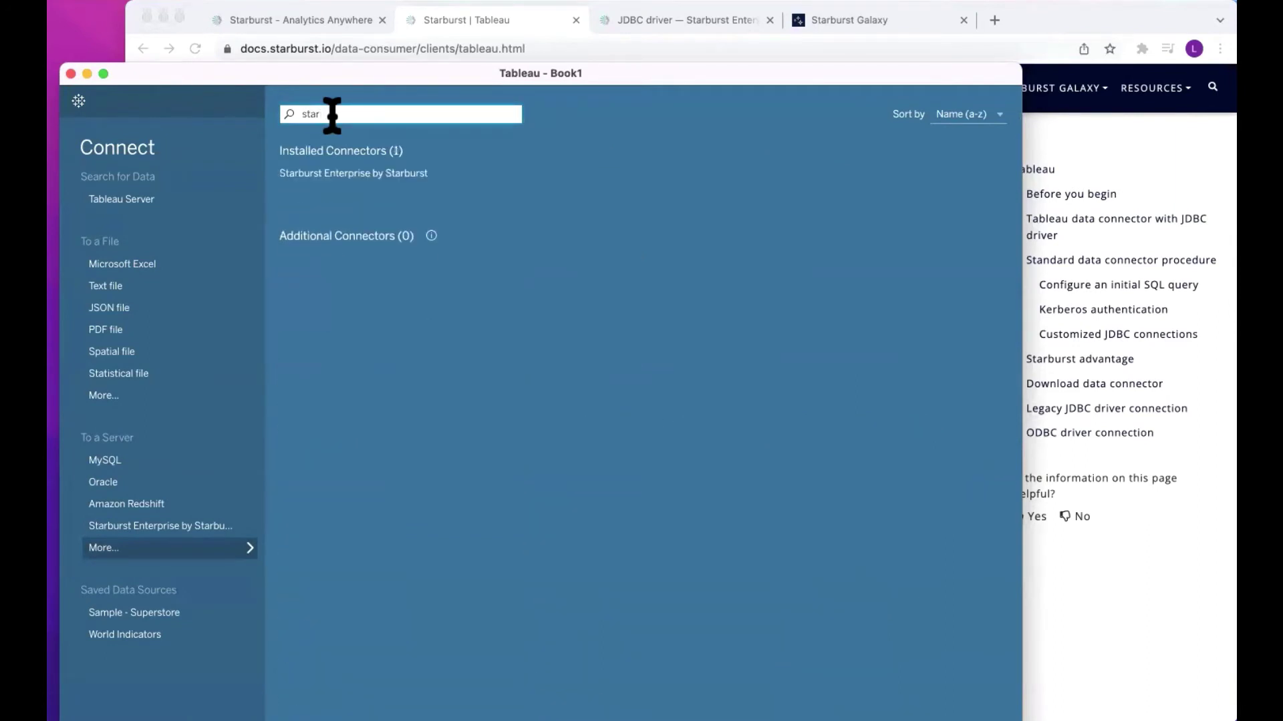
click(332, 174)
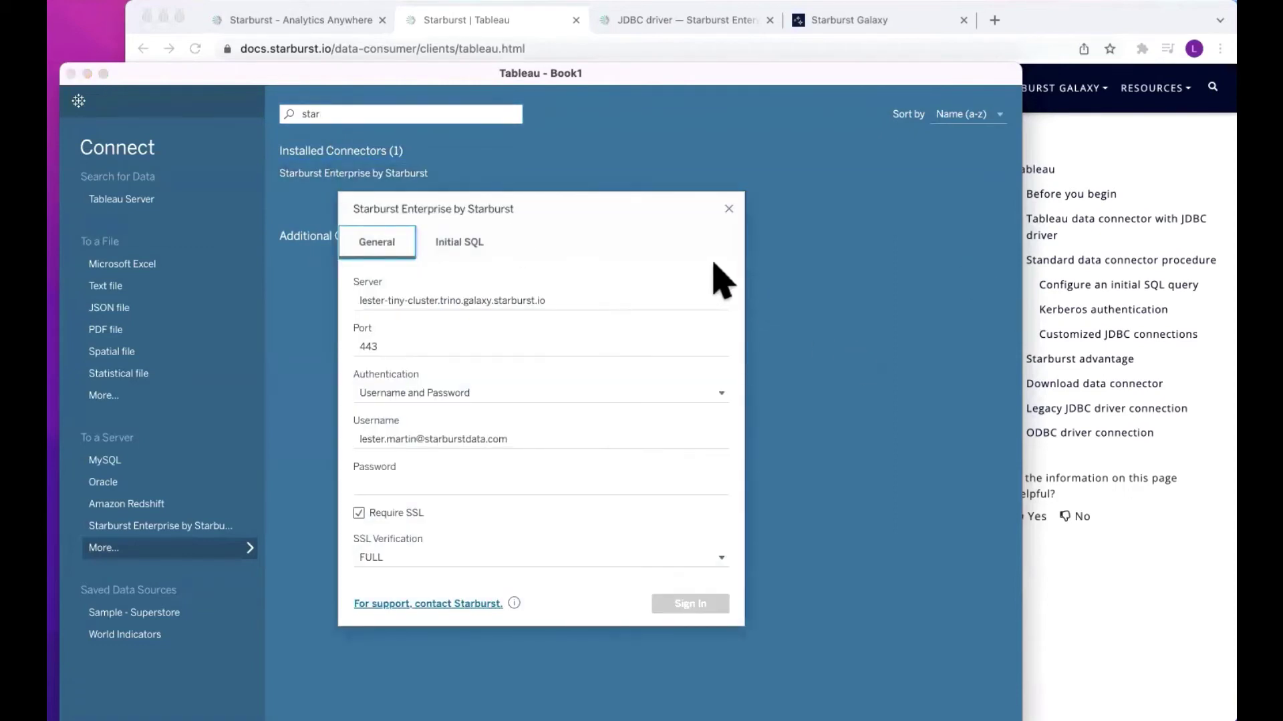
- Switch to the browser documentation and review step 7's connection dialog parameters and SSL Verification options
click(1141, 364)
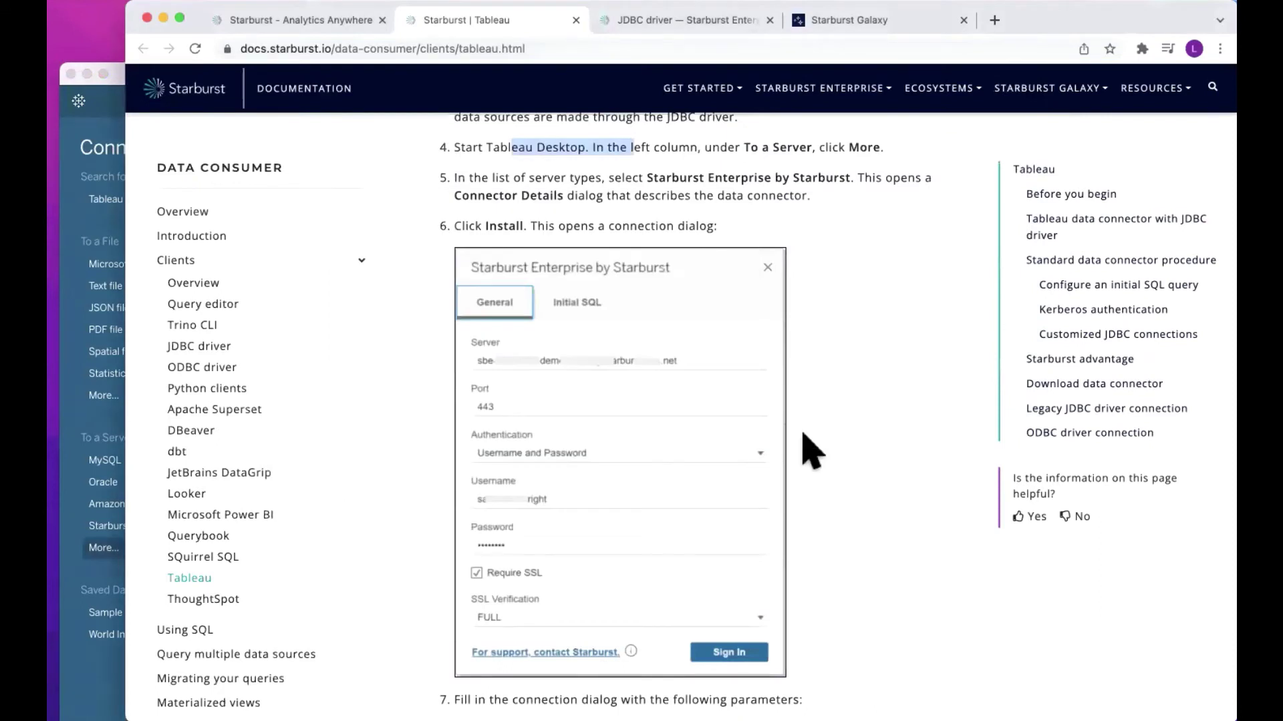
scroll(555, 421, down, 4)
scroll(556, 417, down, 5)
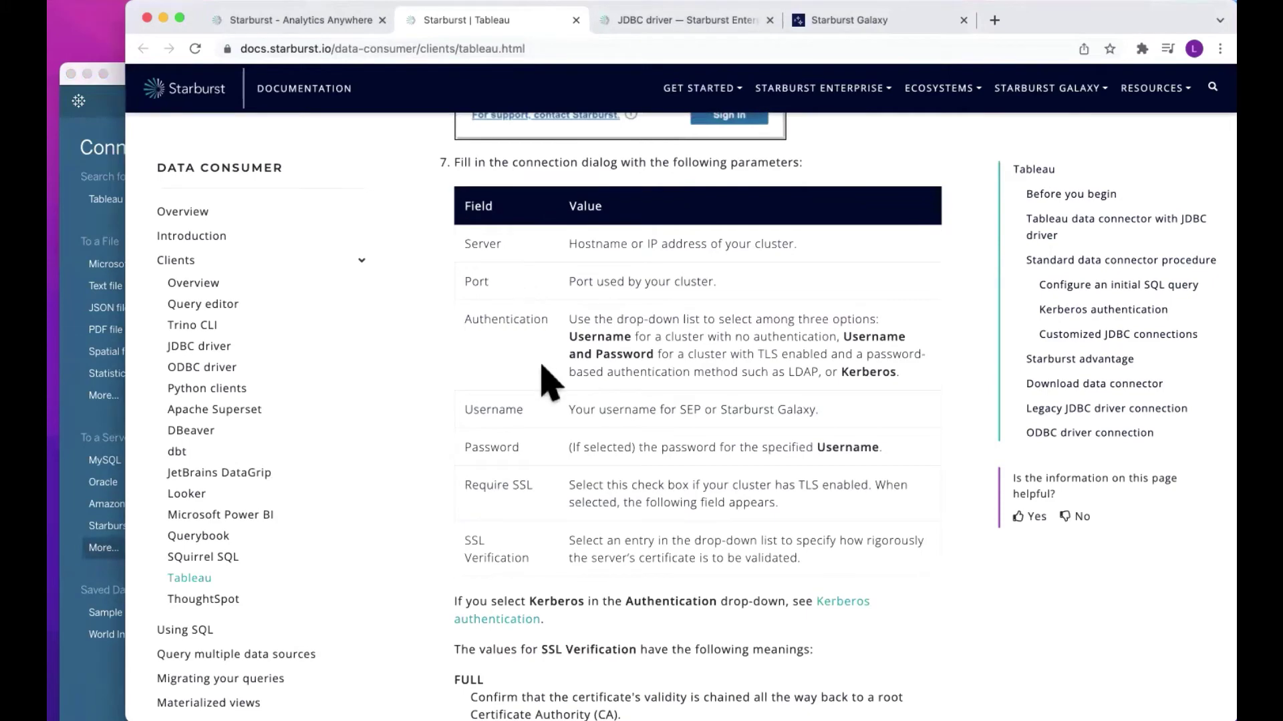
scroll(548, 381, down, 3)
scroll(548, 381, up, 2)
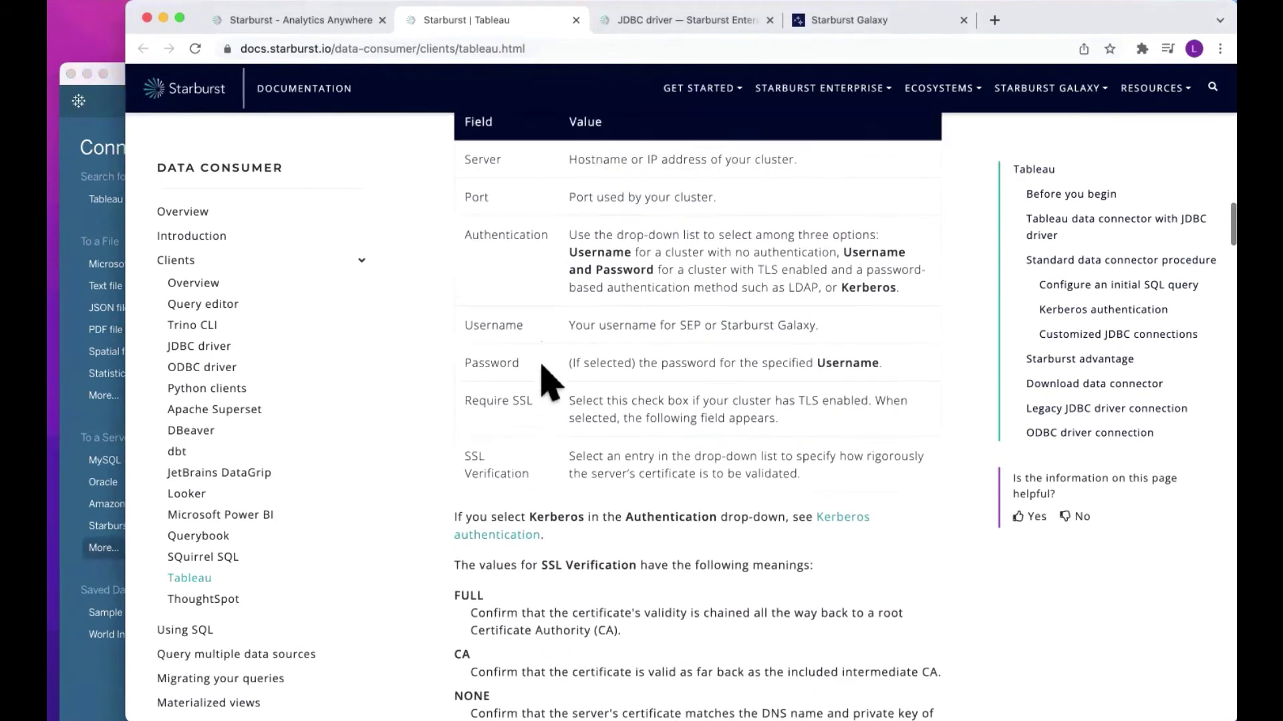
- Open the connection info for tiny-cluster in Starburst Galaxy and locate its JDBC URL
click(865, 21)
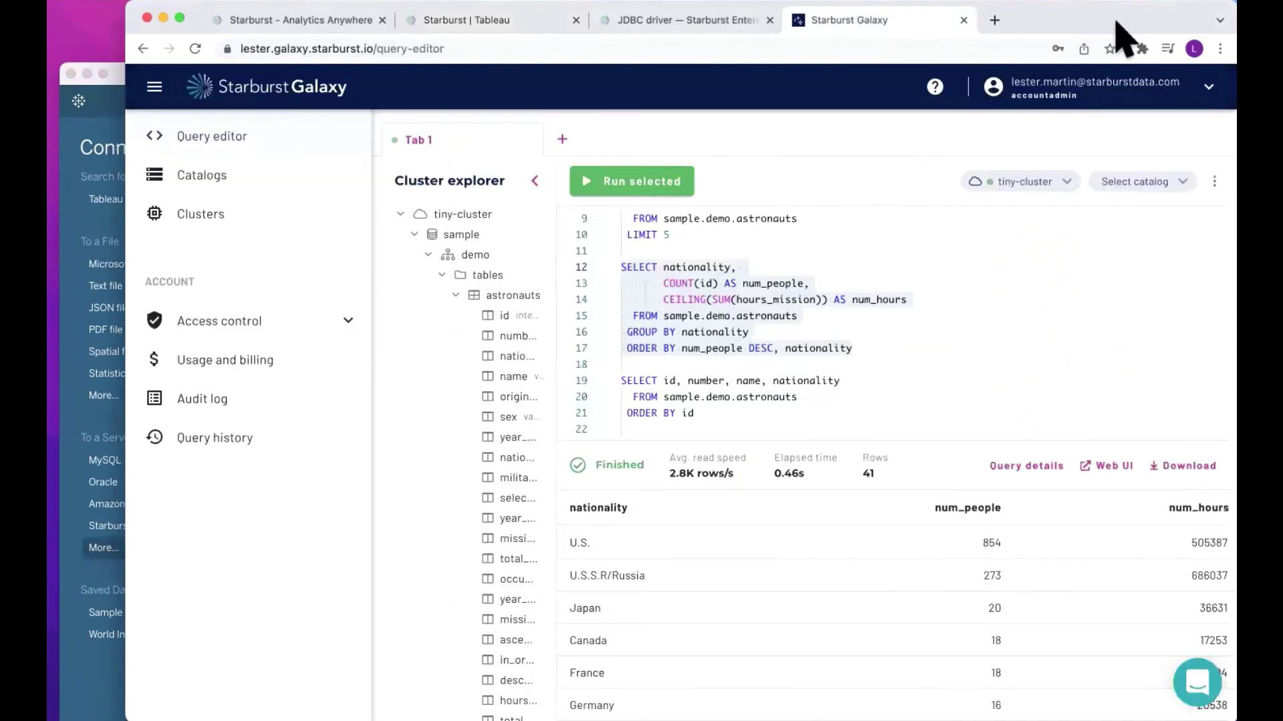
drag(1116, 22, 1134, 22)
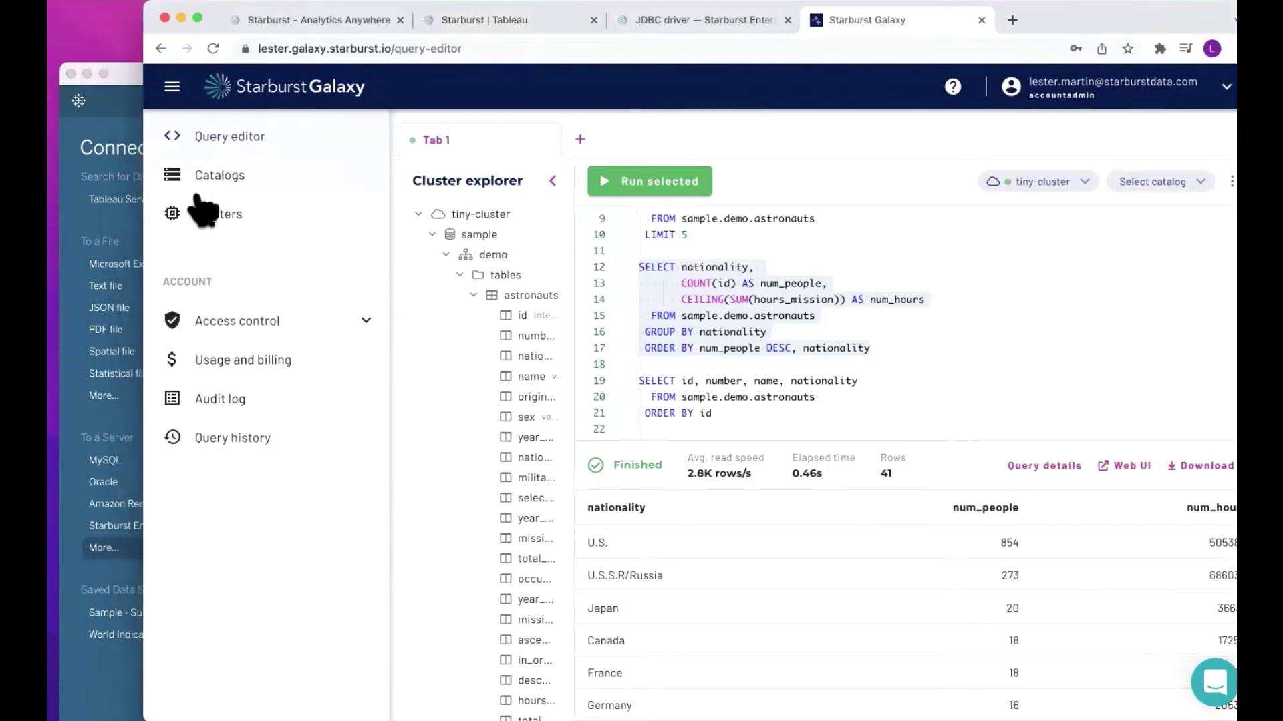
click(214, 230)
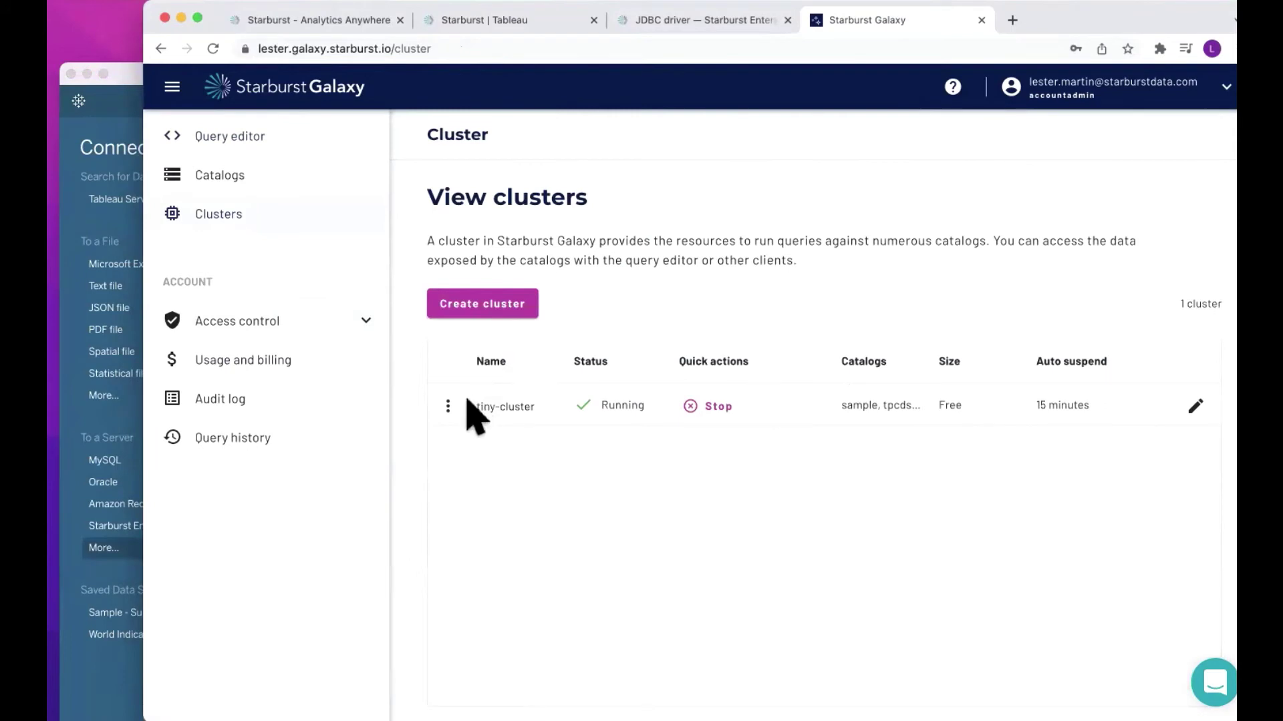
click(448, 405)
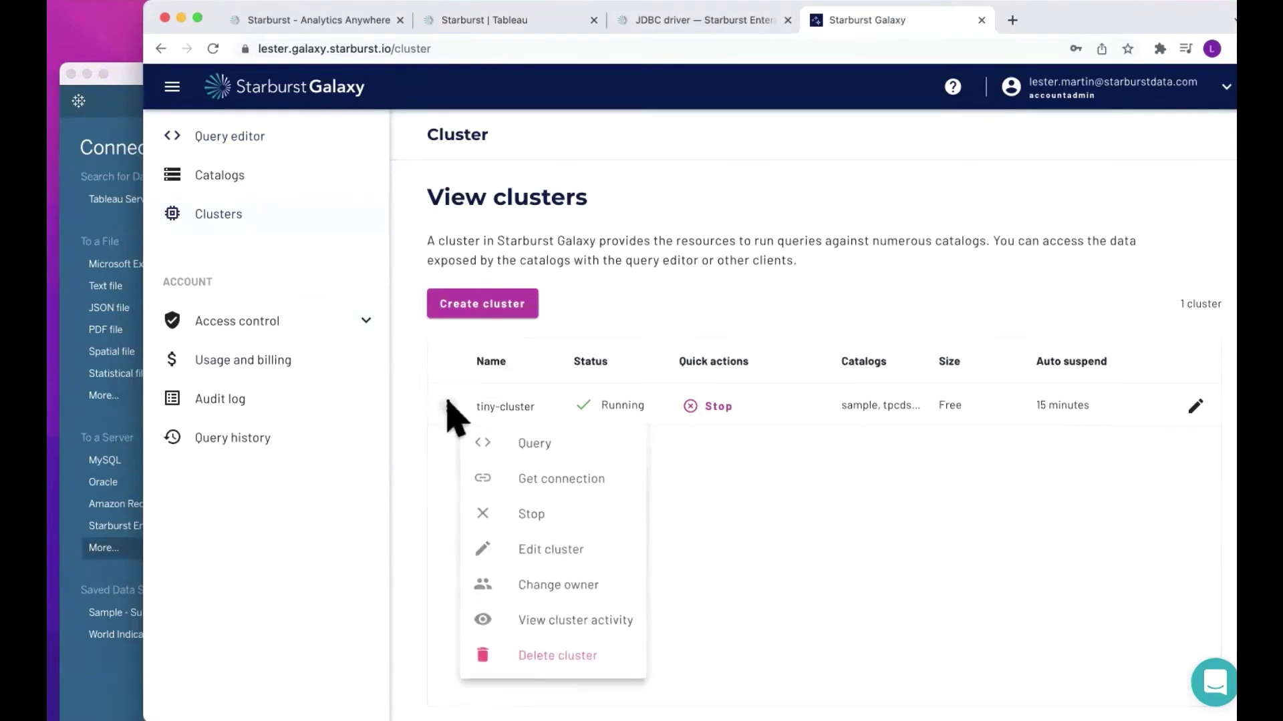
click(529, 477)
click(970, 329)
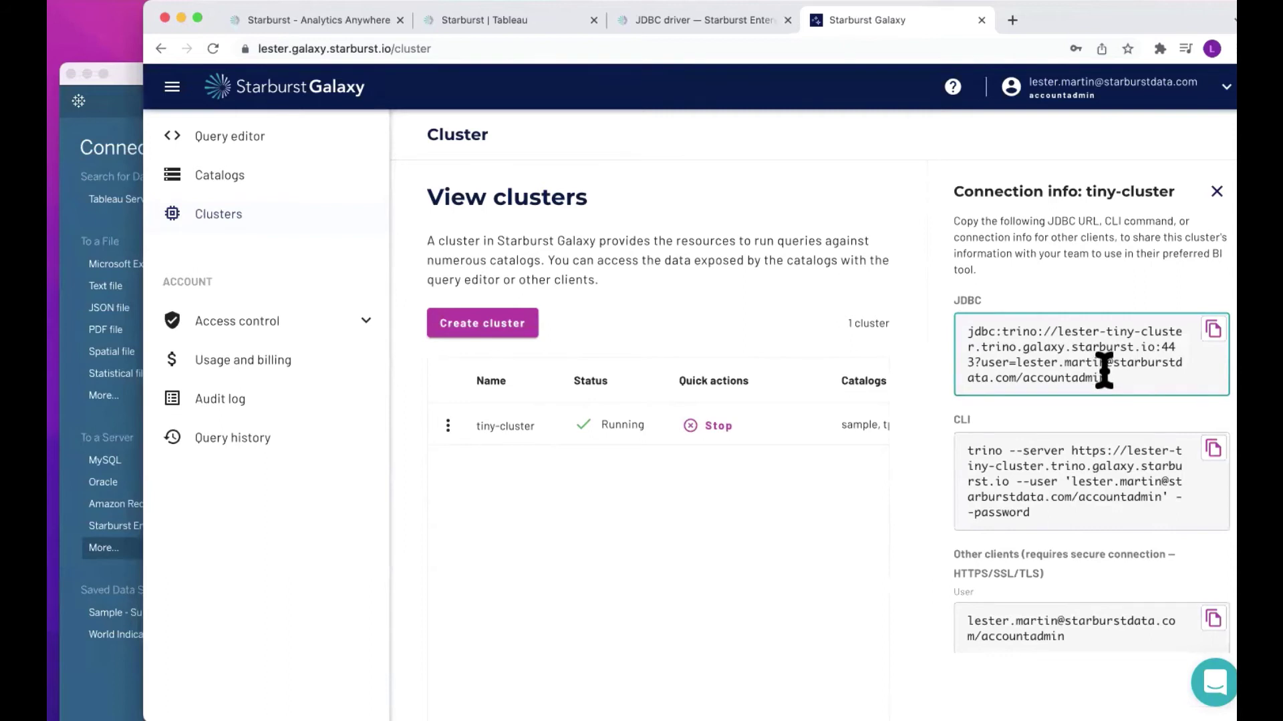
- Place the Tableau connection dialog beside the cluster's connection info and compare its Server value with the hostname in the JDBC URL
click(125, 75)
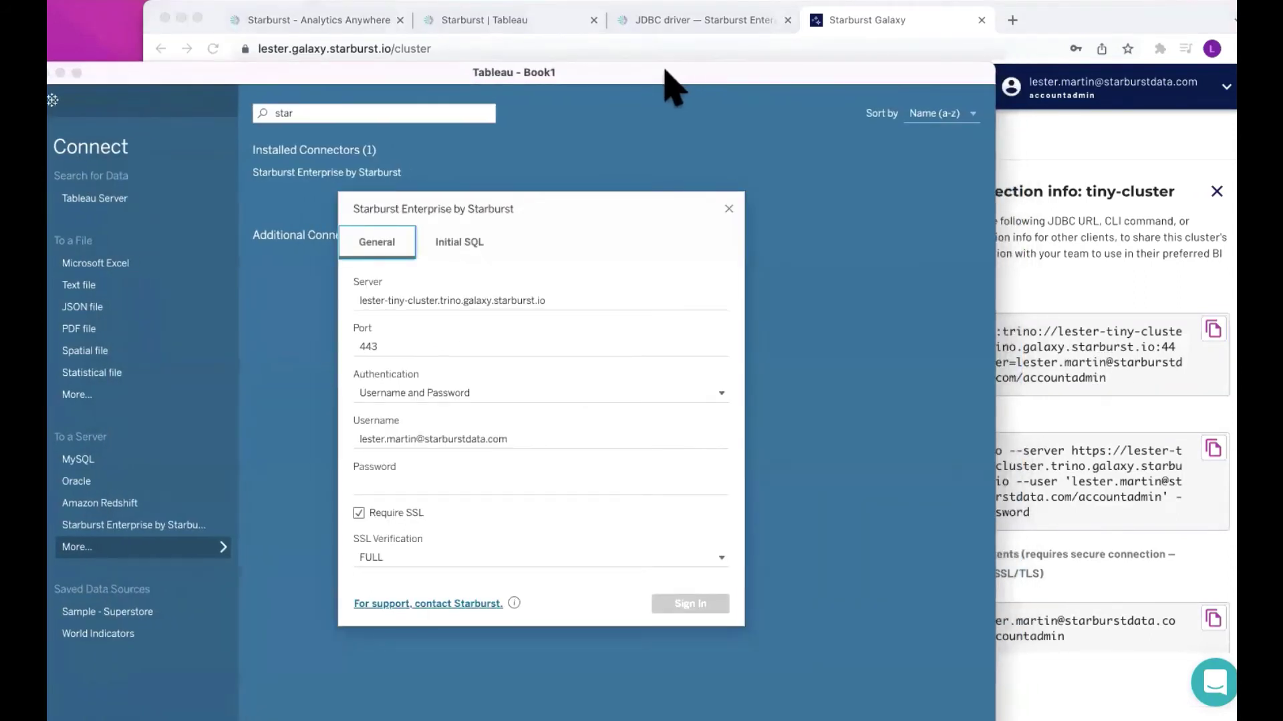
drag(750, 79, 687, 60)
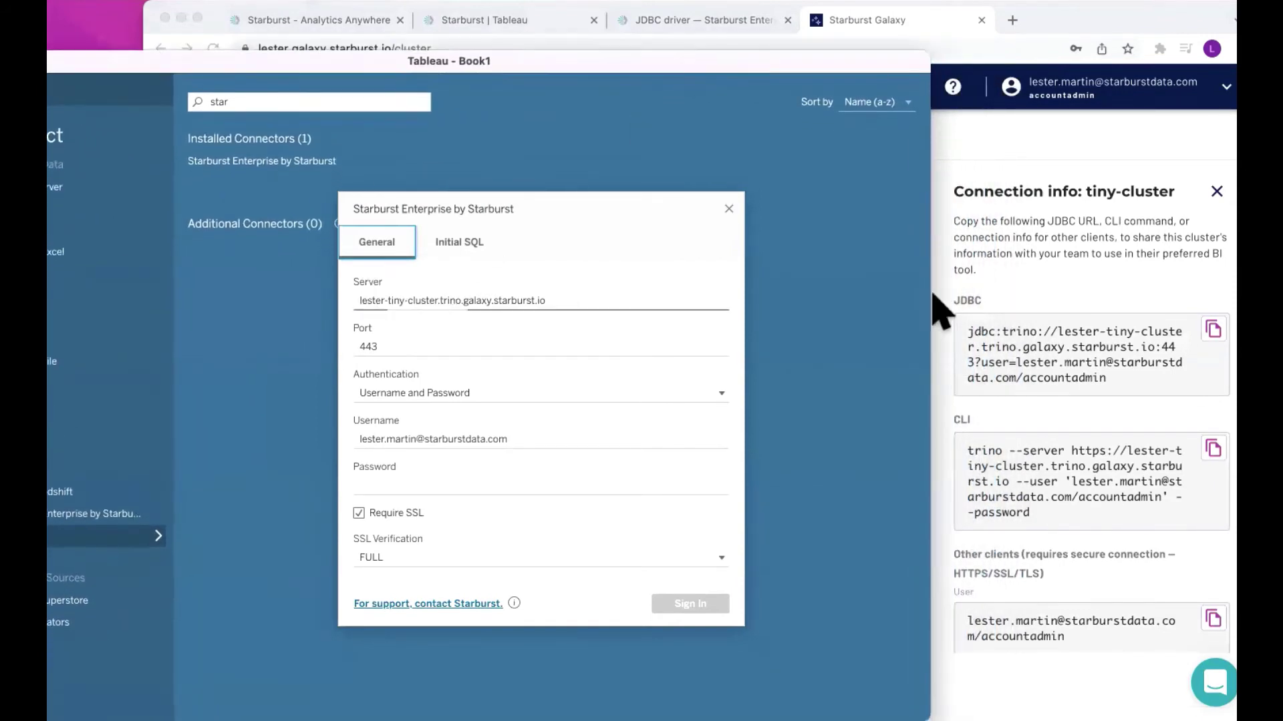
click(1065, 328)
drag(1058, 328, 1155, 346)
click(124, 312)
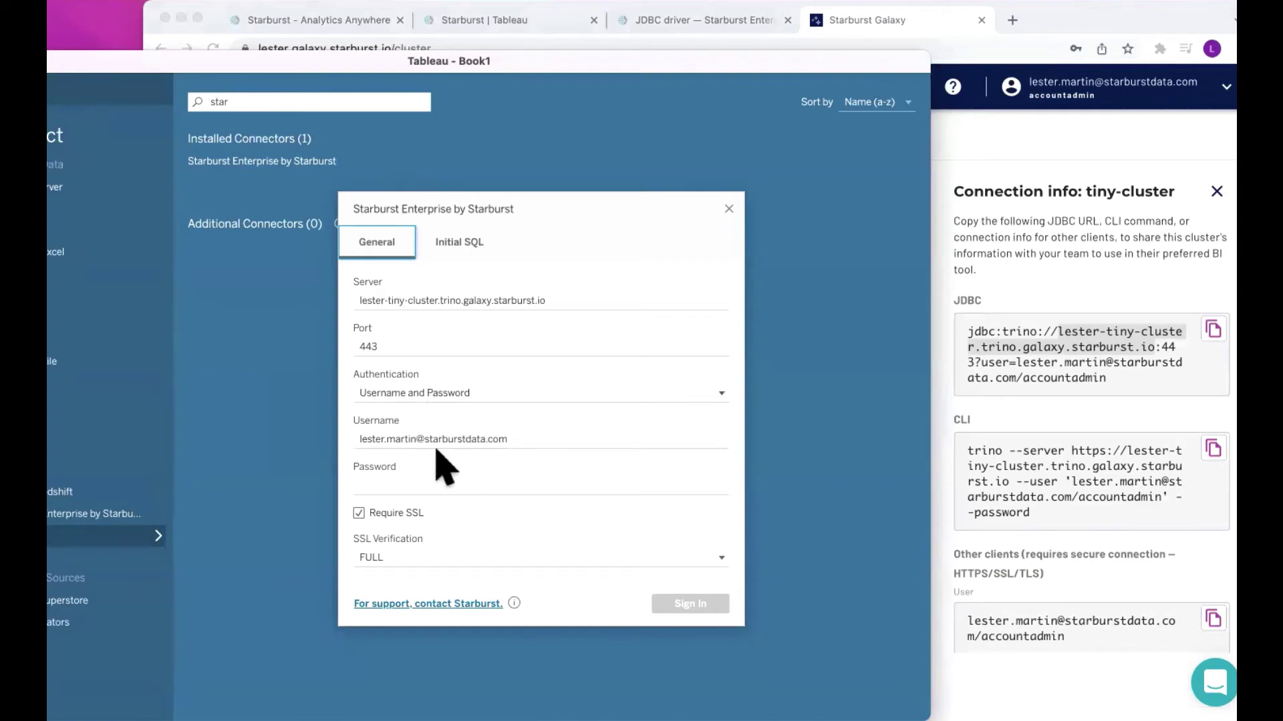
- Enter the account password in the Starburst Enterprise connection dialog and sign in
click(436, 477)
text(•)
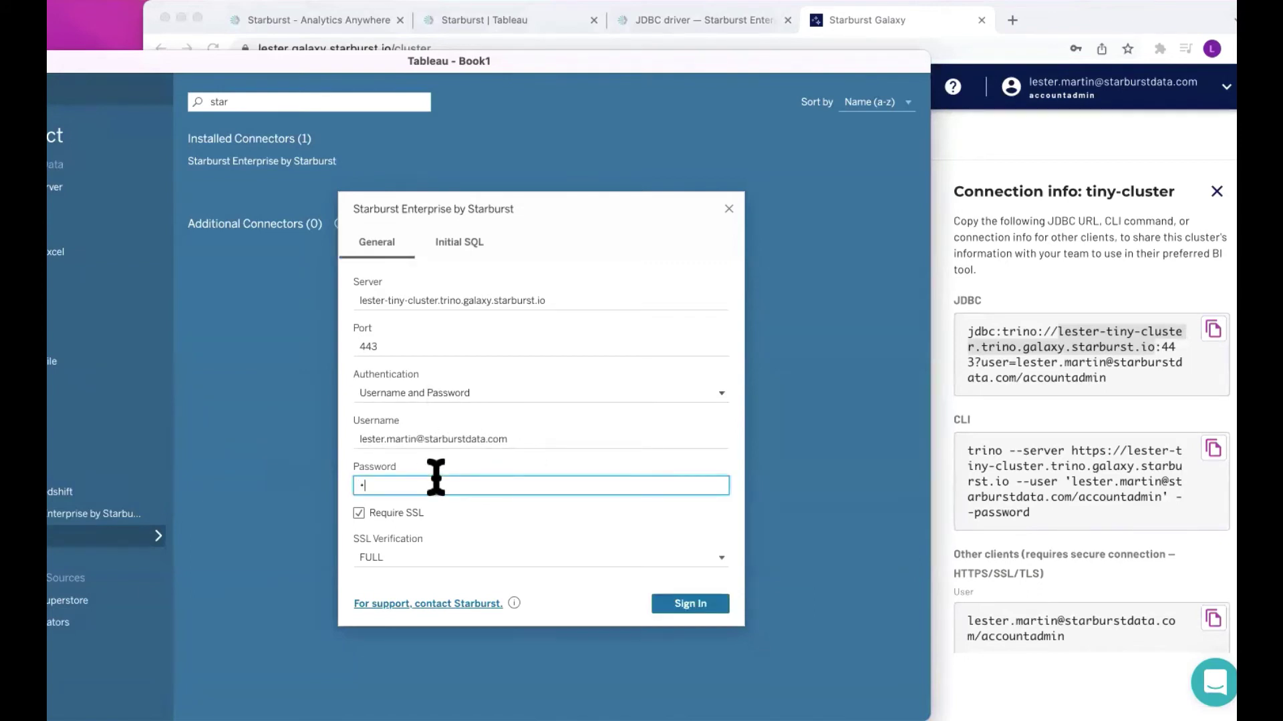
key(BackSpace)
key(BackSpace)
text(••)
key(BackSpace)
key(BackSpace)
text(•)
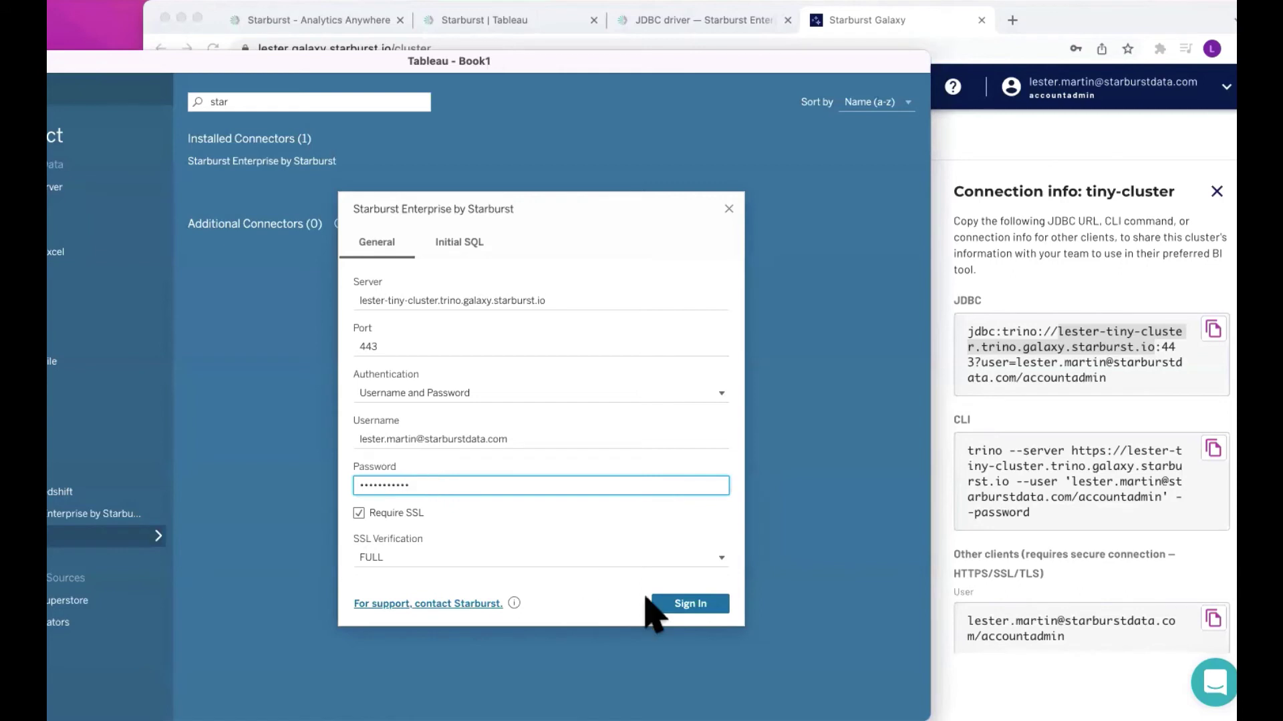
click(690, 603)
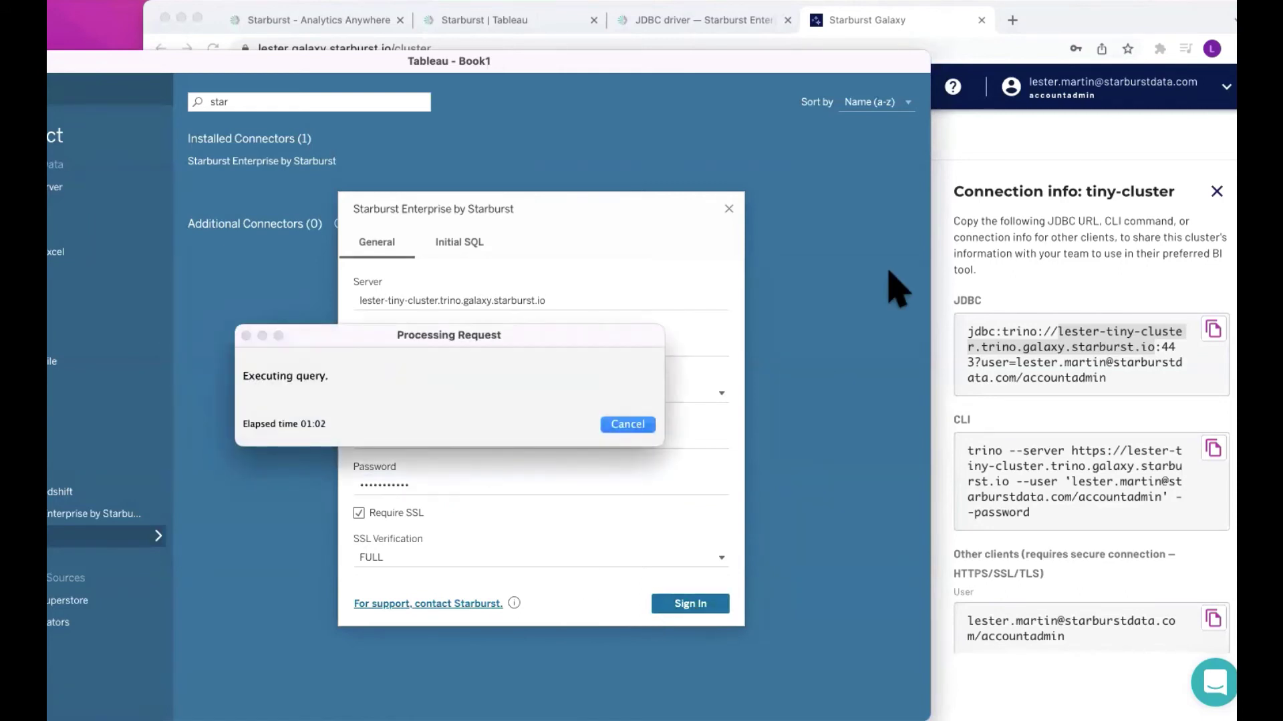
- Switch to the Tableau documentation page in the browser and read steps 8 and 9 on selecting a catalog and schema
click(534, 30)
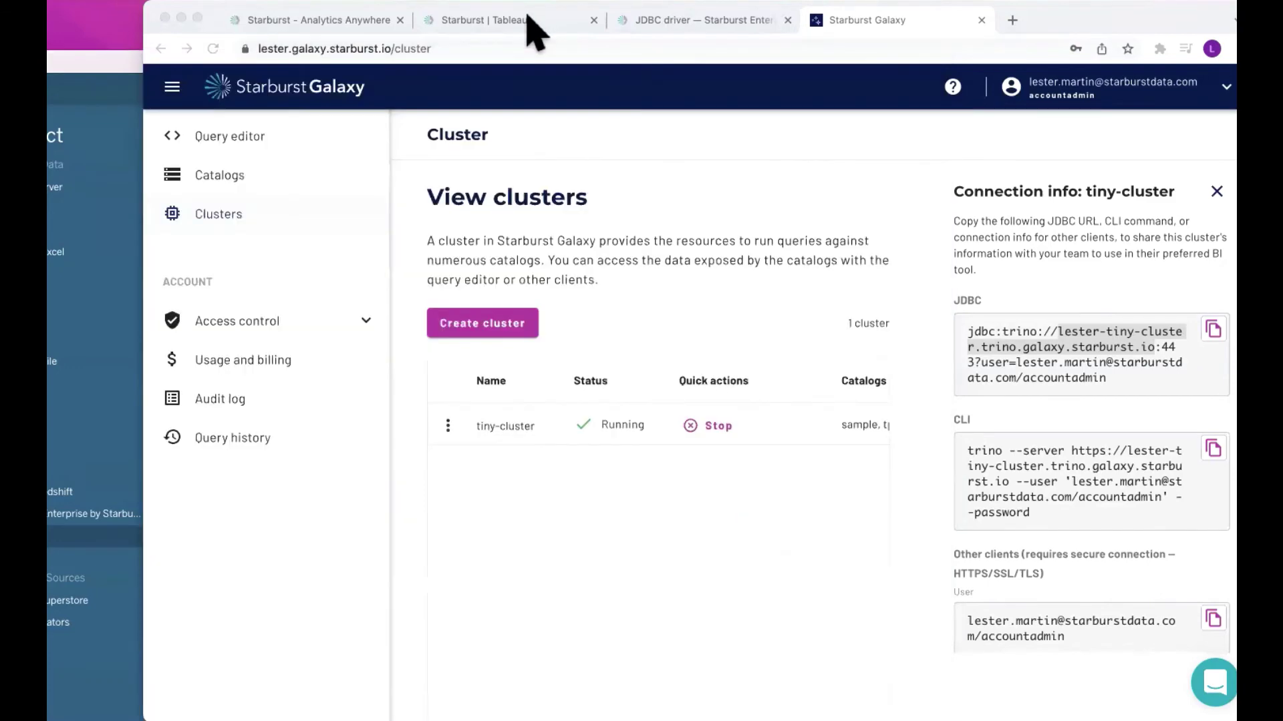
click(508, 20)
scroll(530, 258, down, 5)
scroll(575, 380, down, 4)
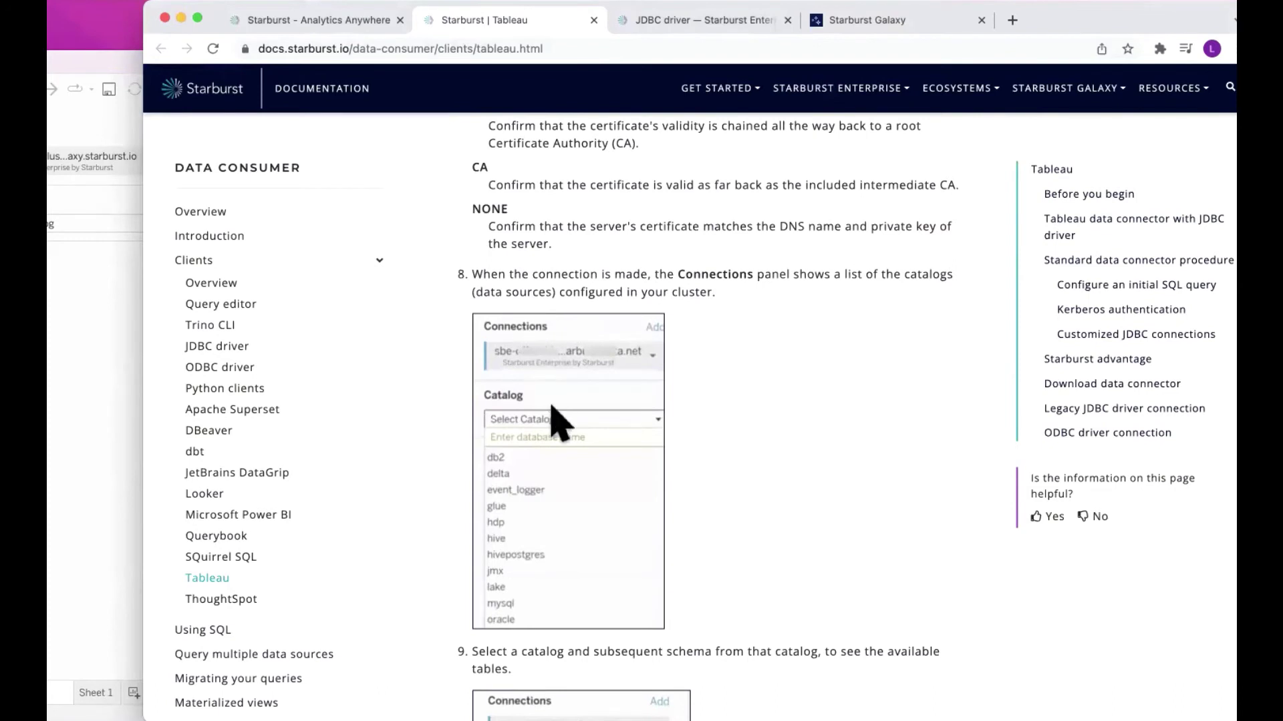
scroll(547, 495, down, 2)
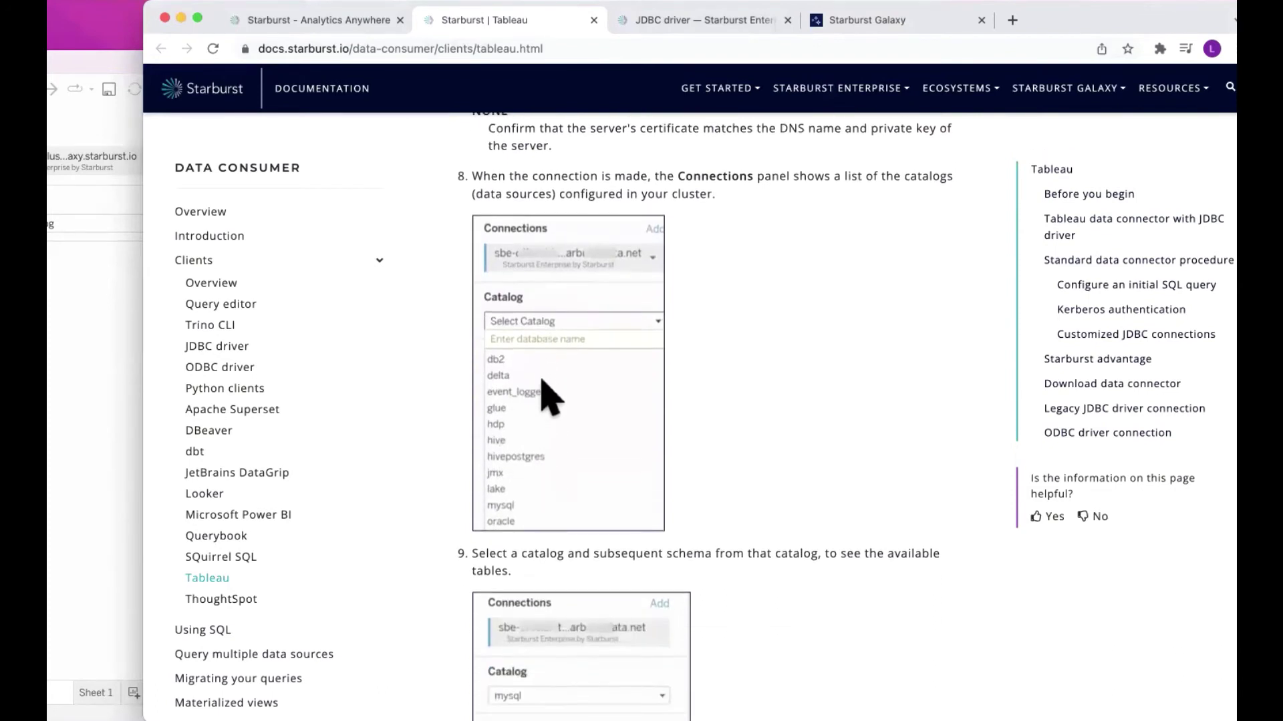
scroll(549, 398, down, 4)
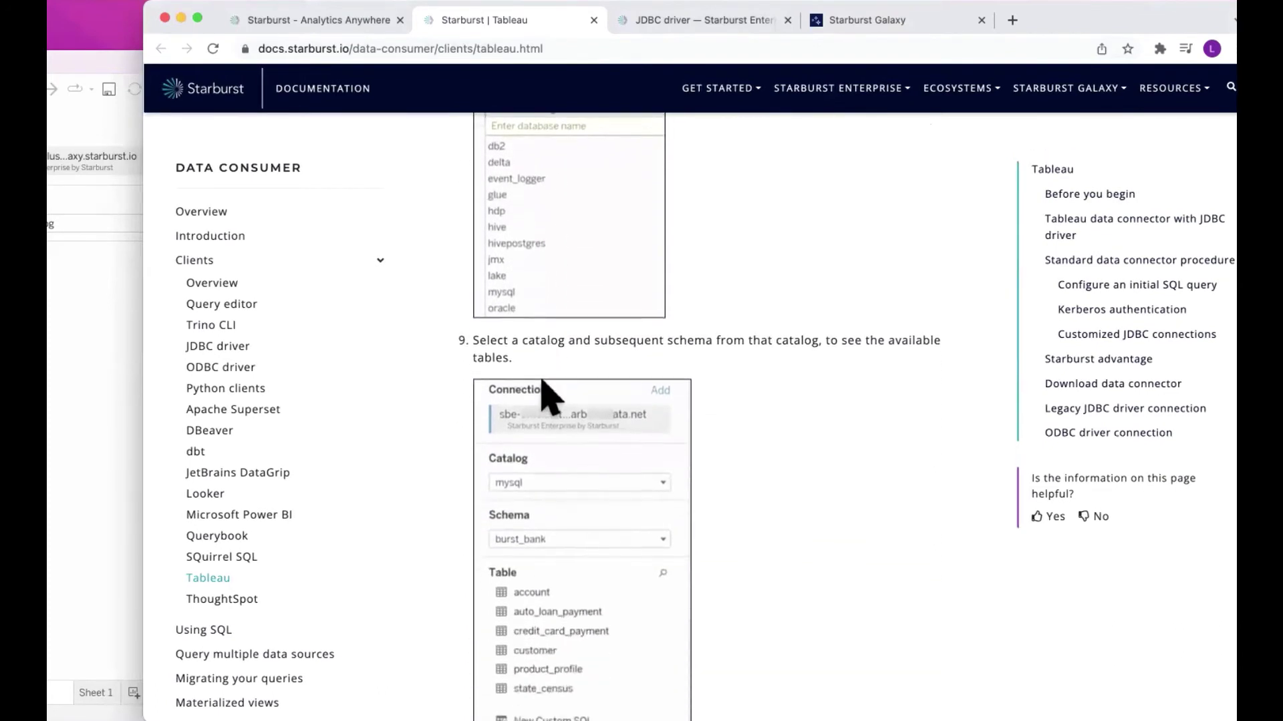
- Switch back to Tableau and choose the sample catalog and the demo schema for the data source
click(63, 332)
drag(155, 60, 266, 52)
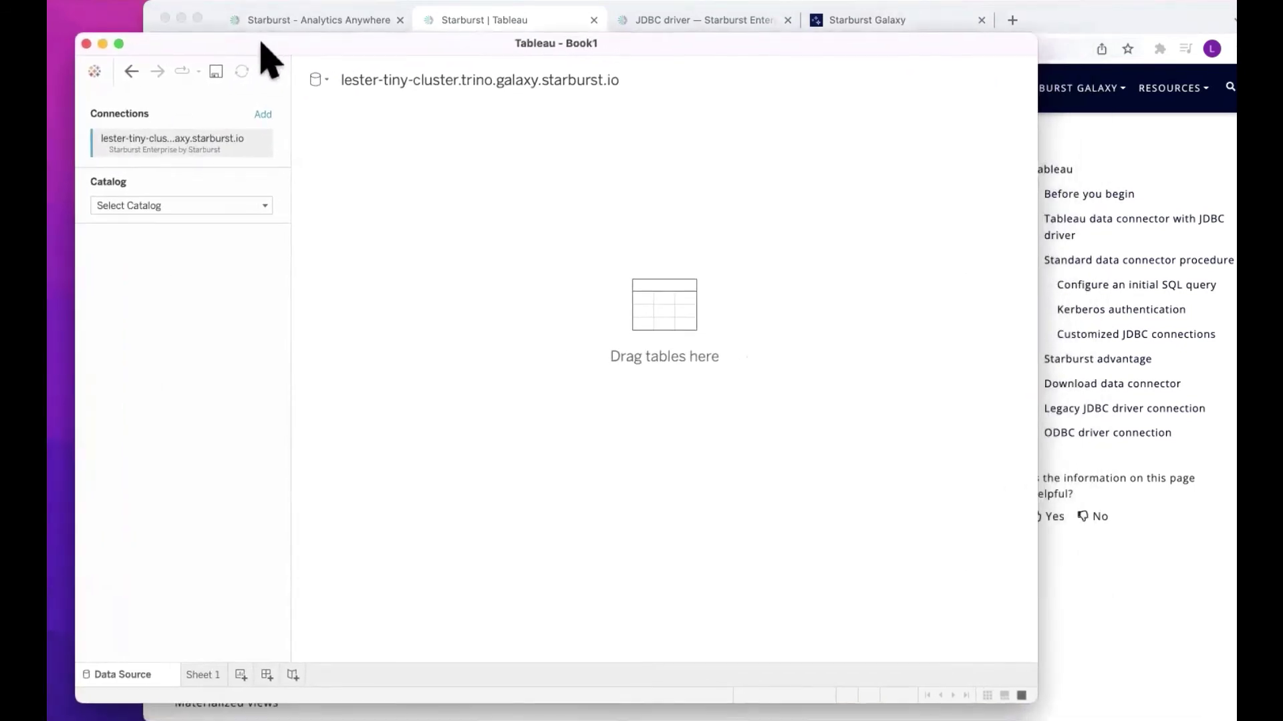
click(261, 207)
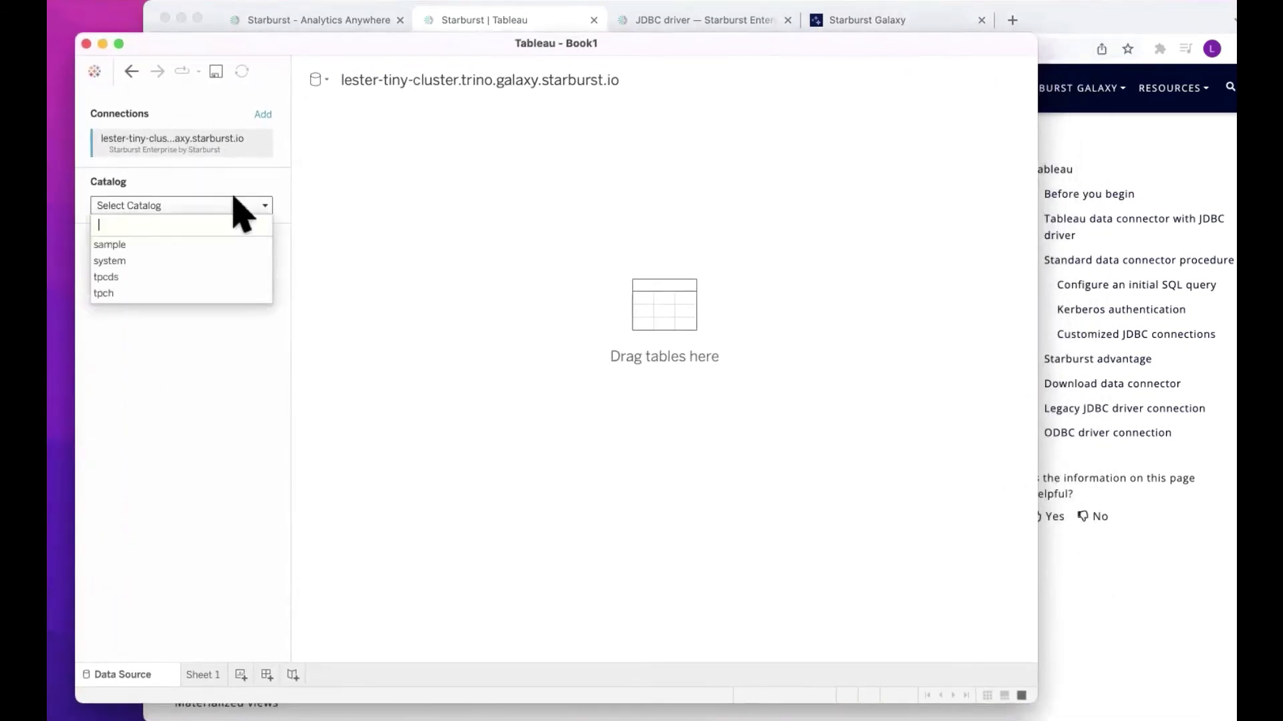
click(127, 246)
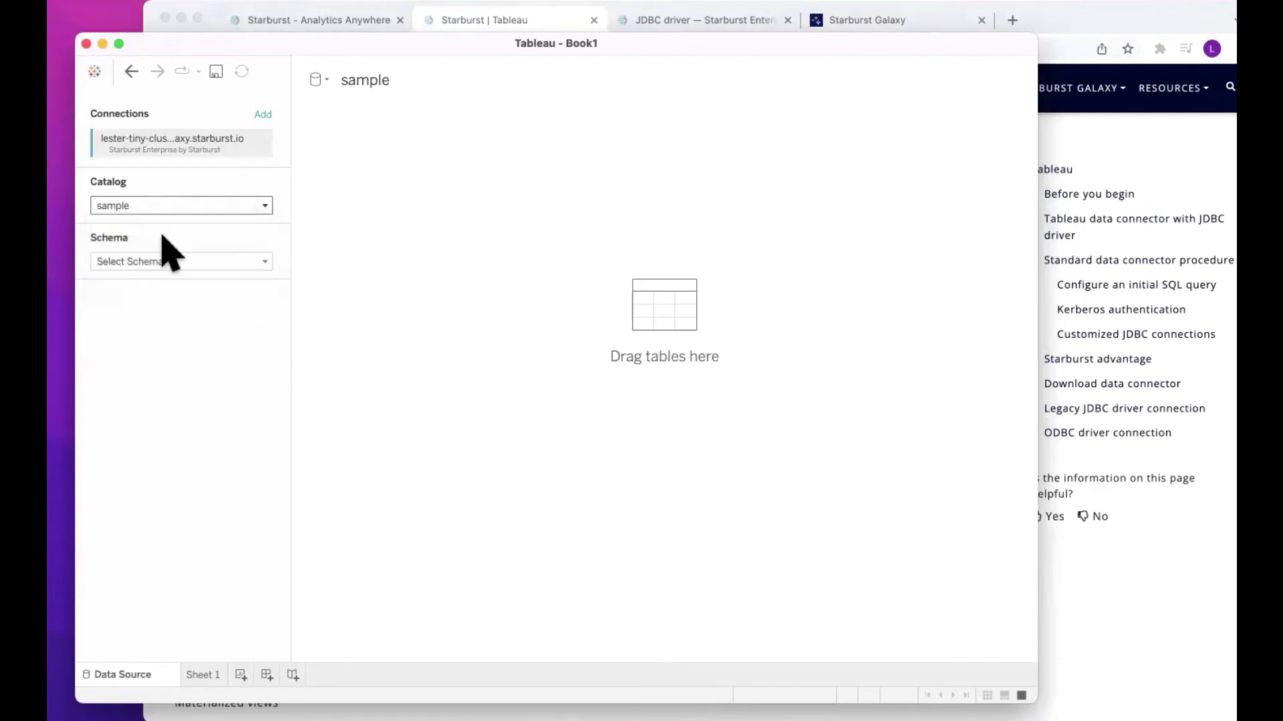
click(245, 259)
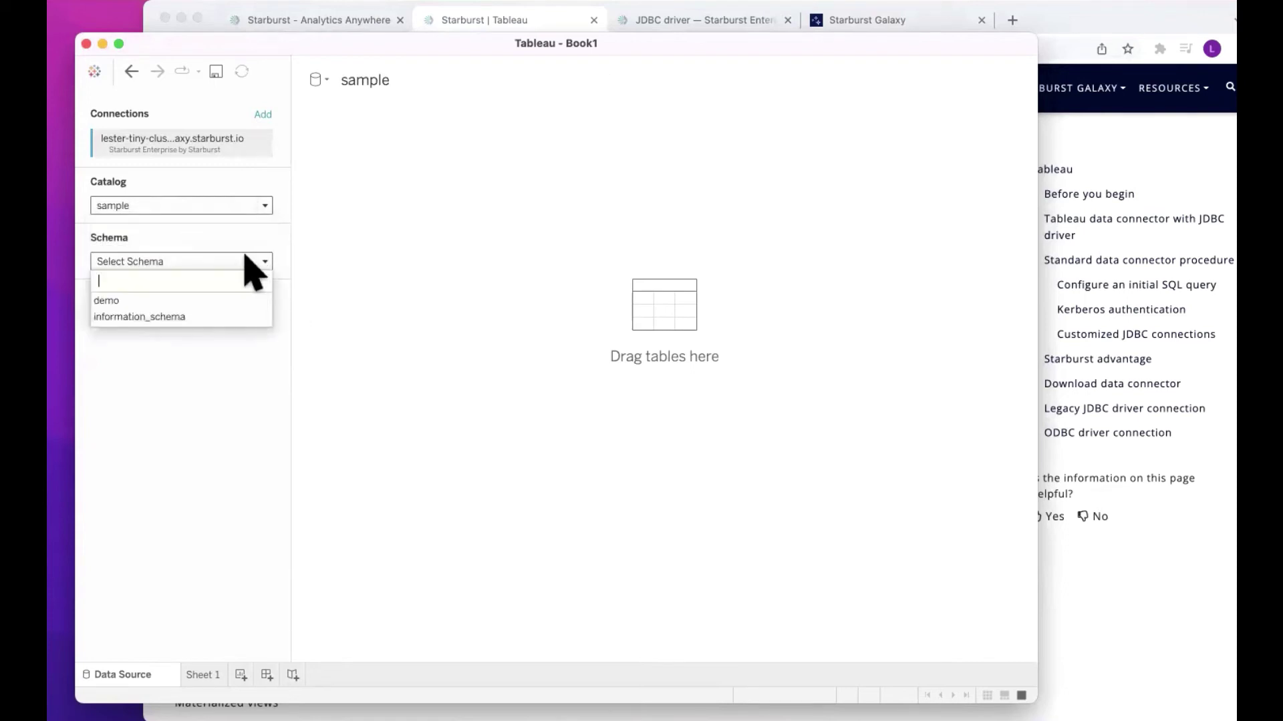
click(112, 301)
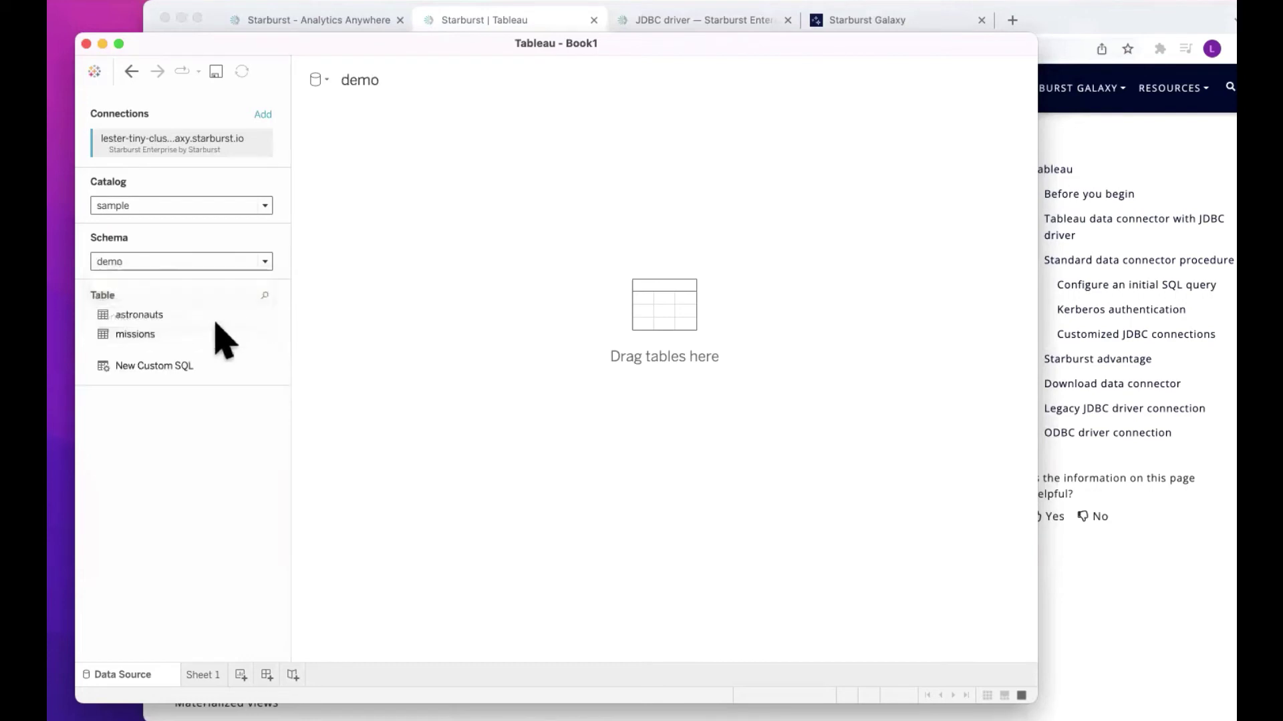
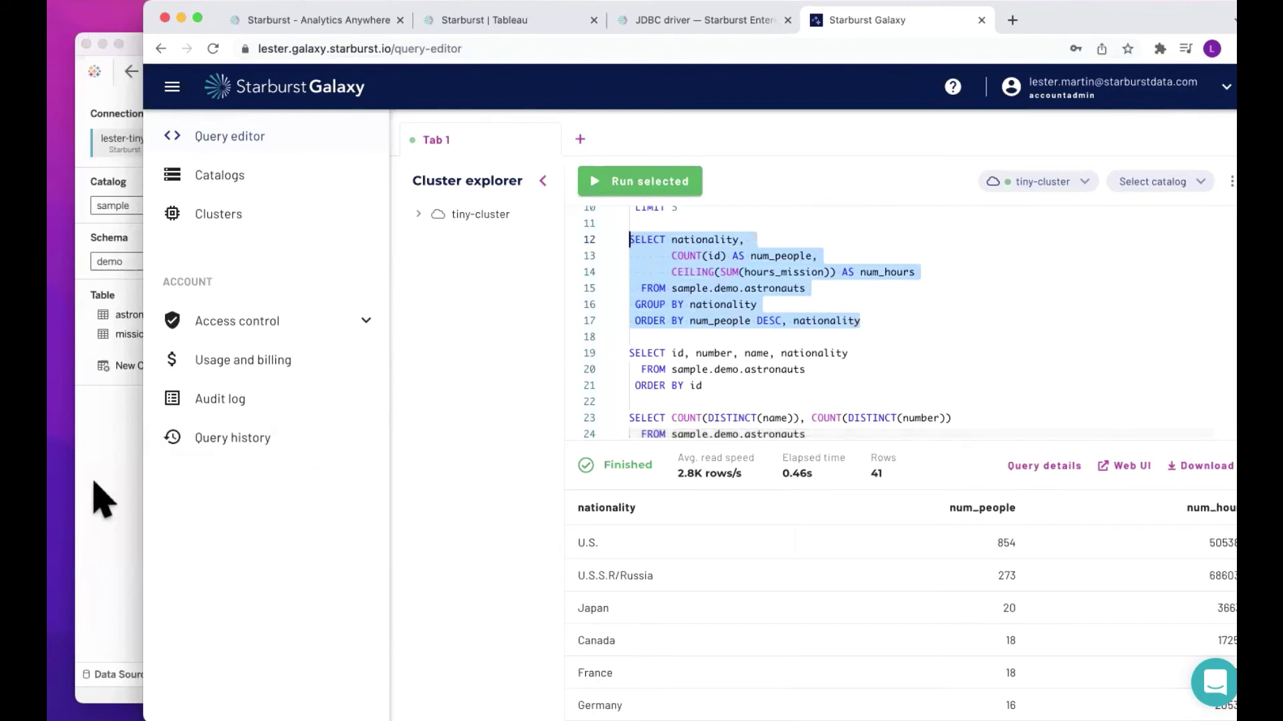
- In Tableau, add the nationality, num_people and num_hours query on sample.demo.astronauts as custom SQL and update the data preview
click(100, 501)
text(SELECT nationality,        COUNT(id) AS num_people,        CEILING(SUM(hours_mission)) AS num_hours   FROM sample.demo.astronauts  GROUP BY nationality  ORDER BY num_people DESC, nationality)
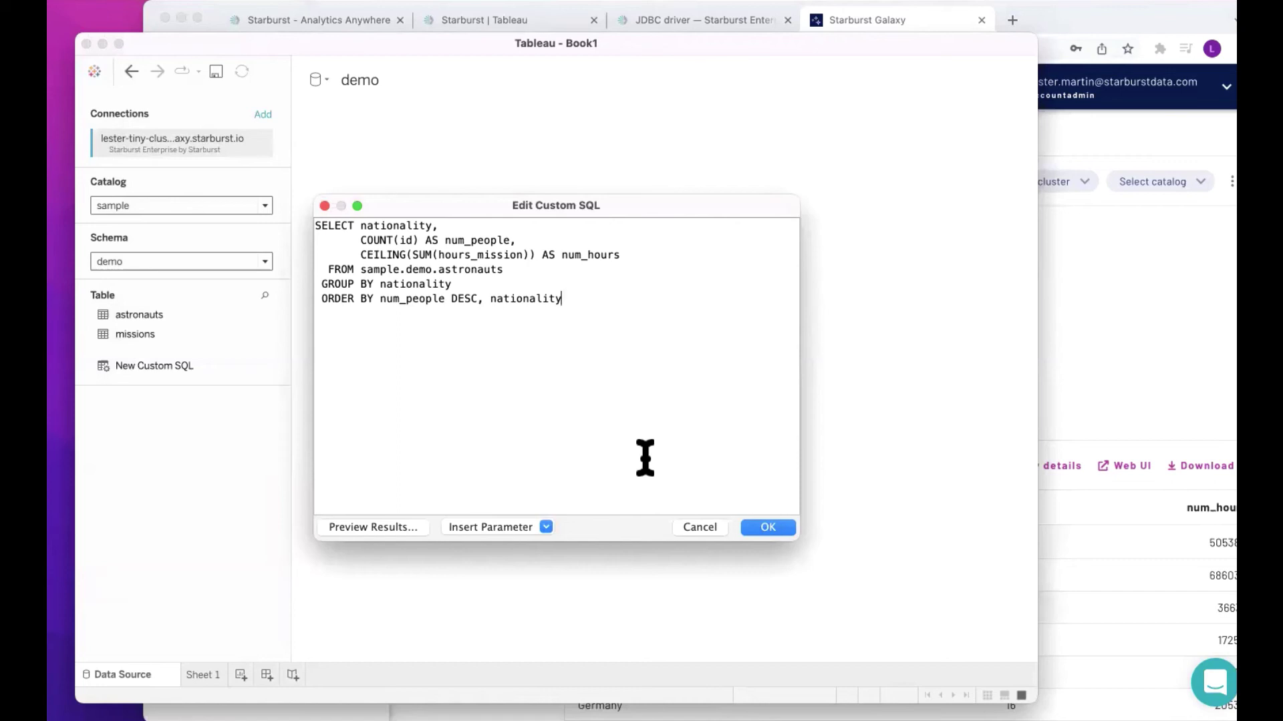
click(764, 527)
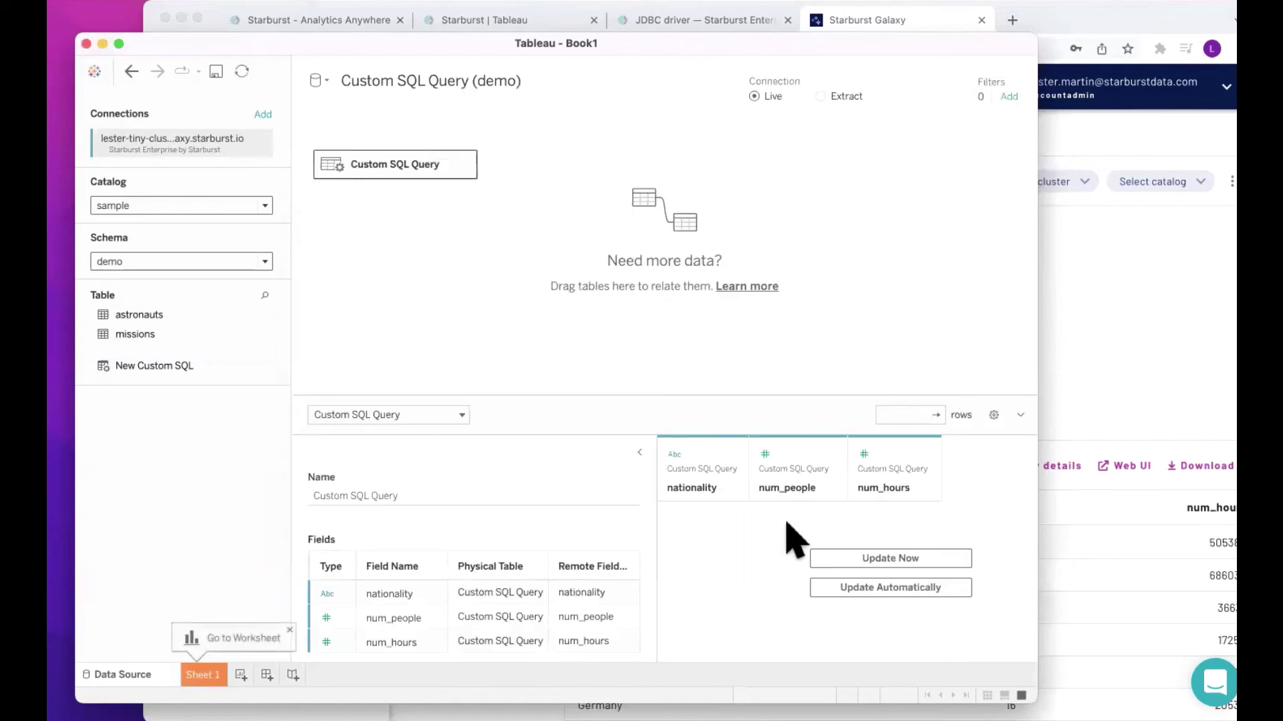
click(858, 559)
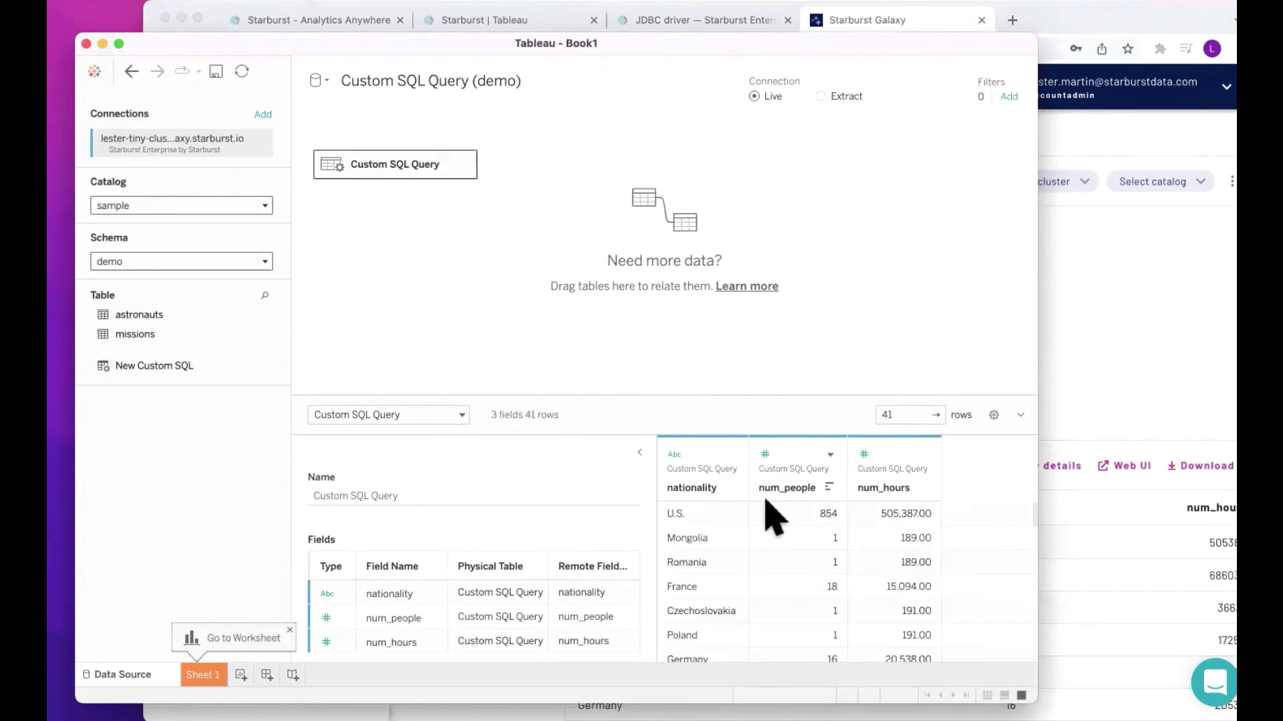
scroll(764, 602, down, 1)
scroll(761, 605, up, 1)
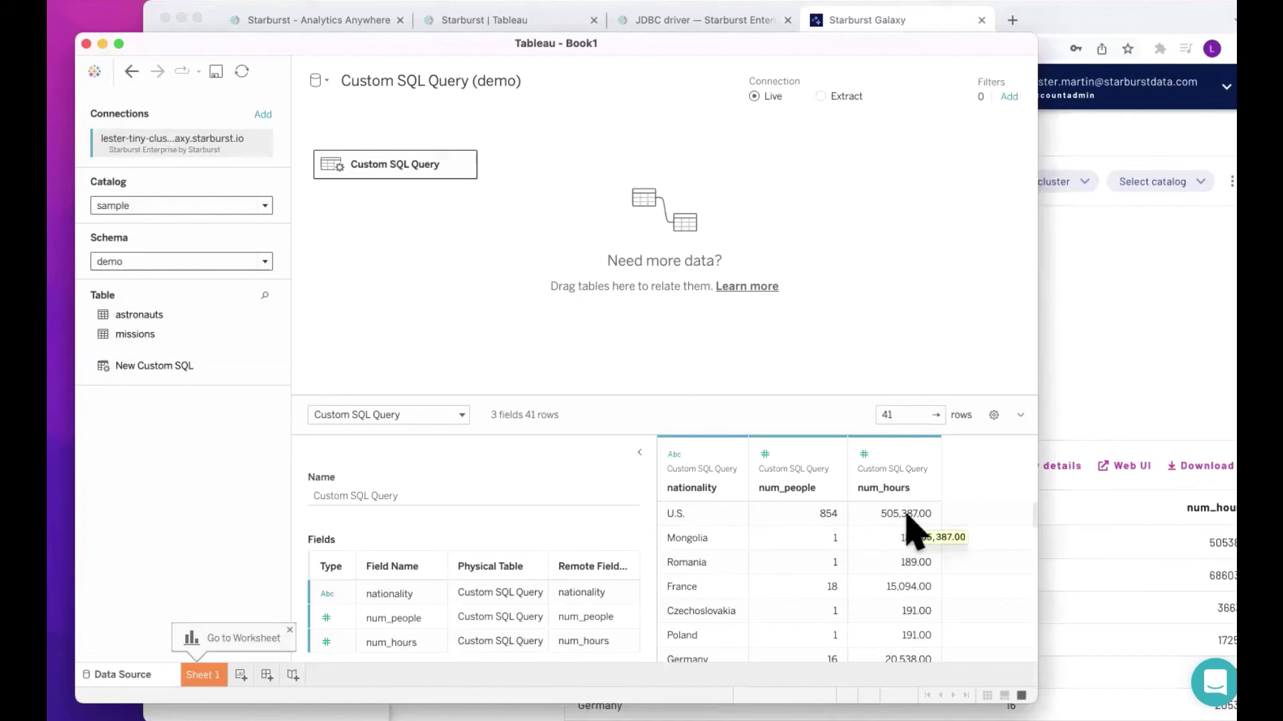
- Switch to Starburst Galaxy and open the details of the most recent custom SQL query in the query history
click(1112, 325)
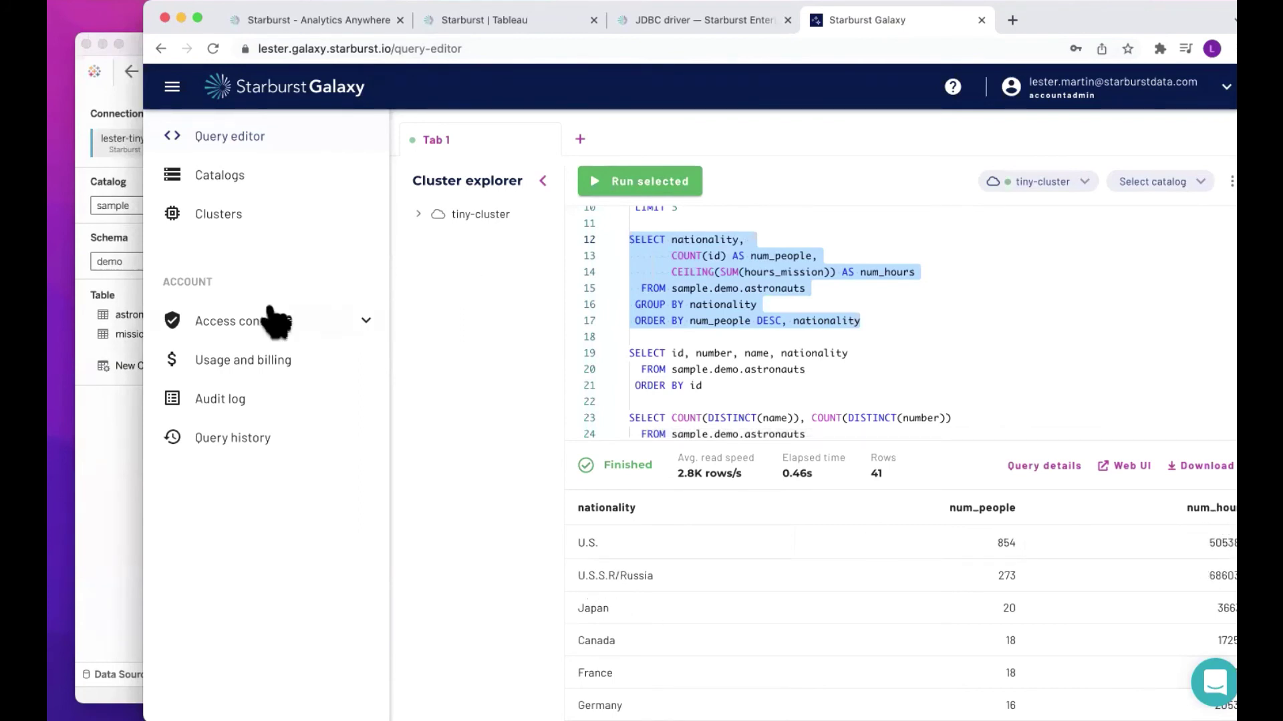
click(232, 442)
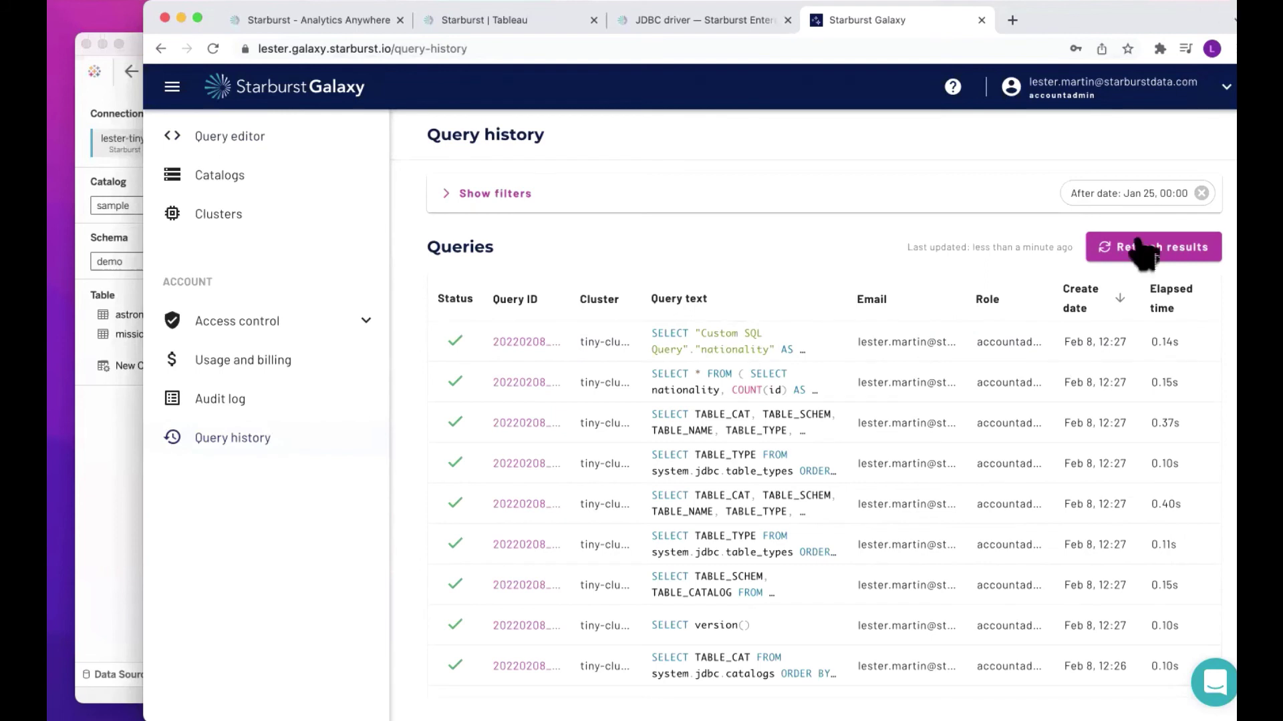
click(528, 342)
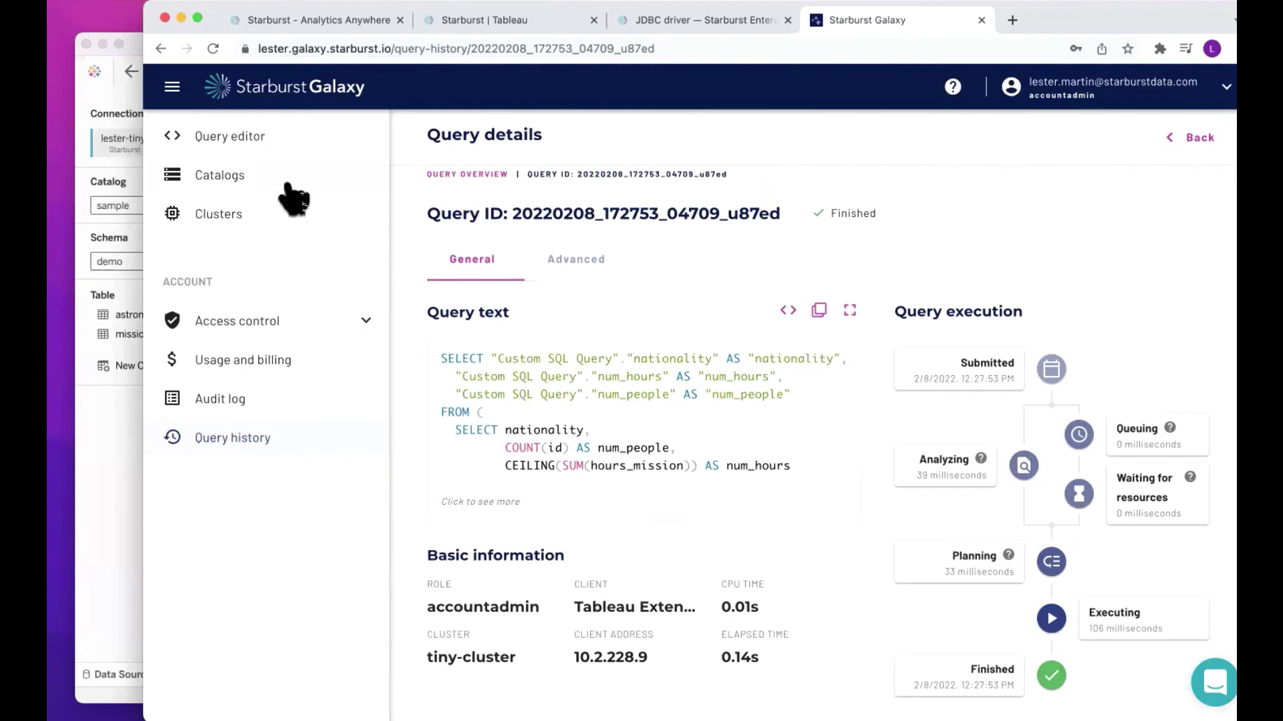
- View the clusters list in Starburst Galaxy, revisit the Tableau data source, and bring up the starburst.io home page
click(226, 217)
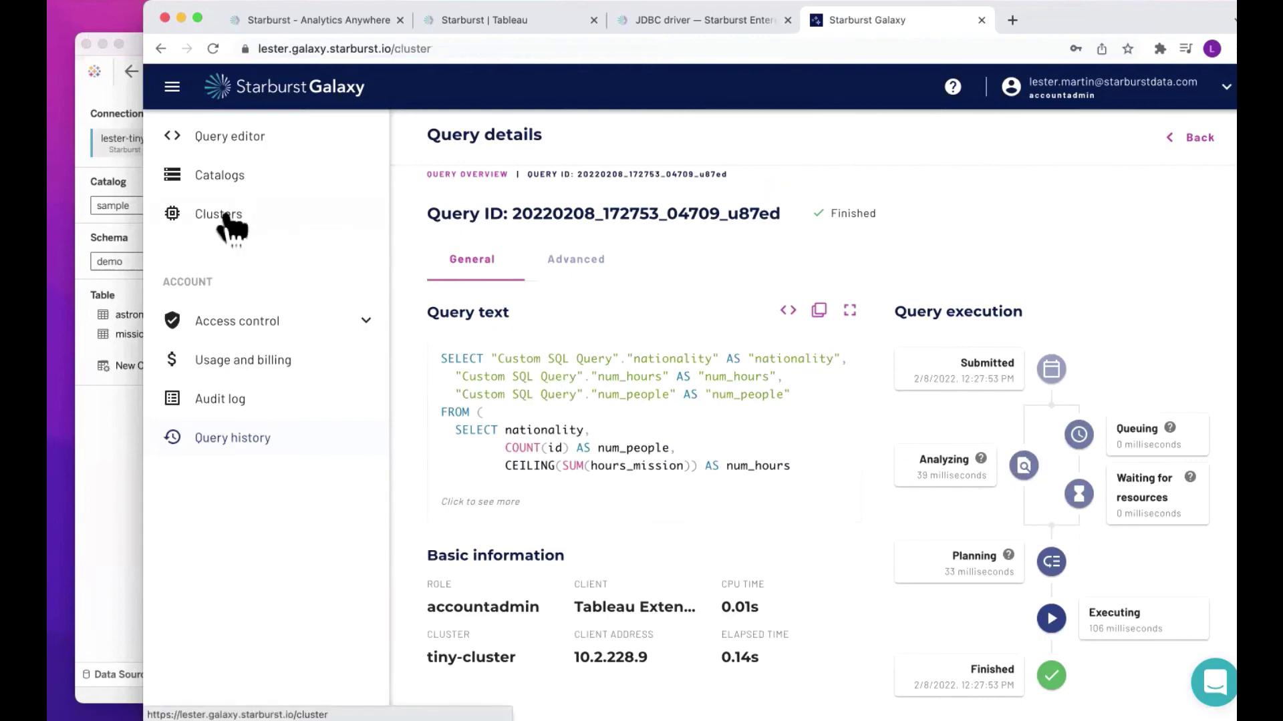
click(106, 475)
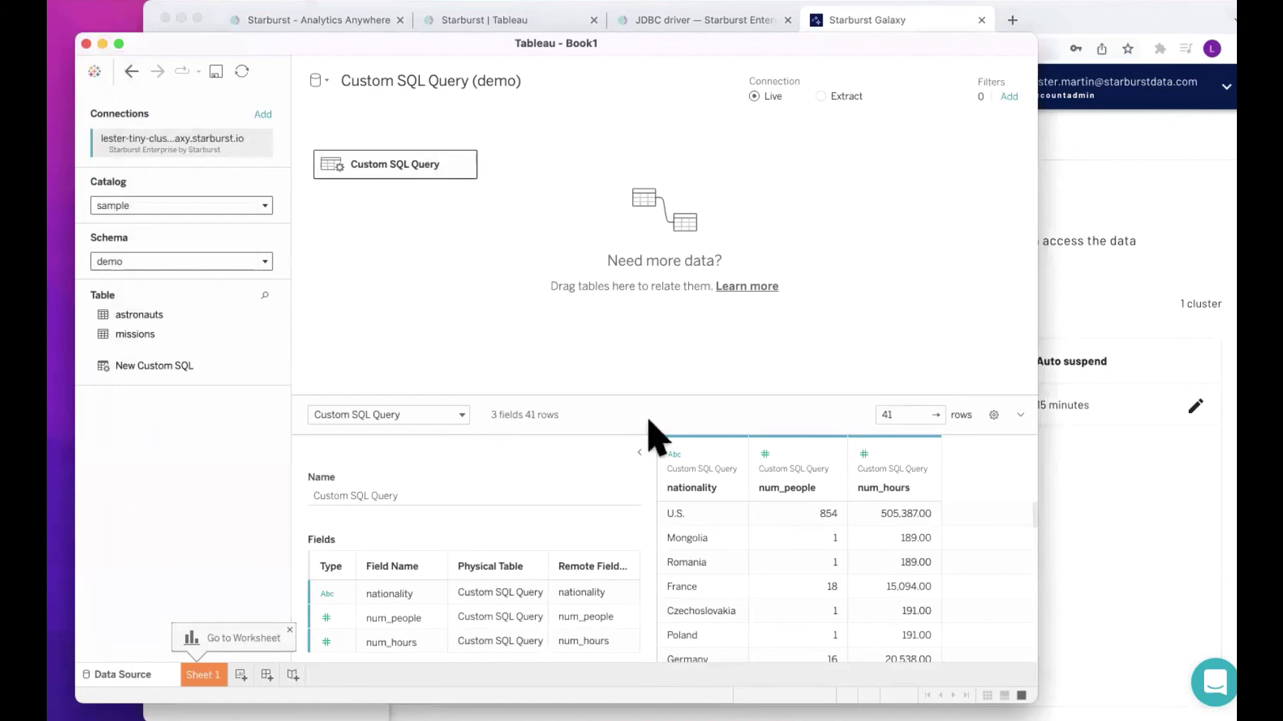
click(1173, 200)
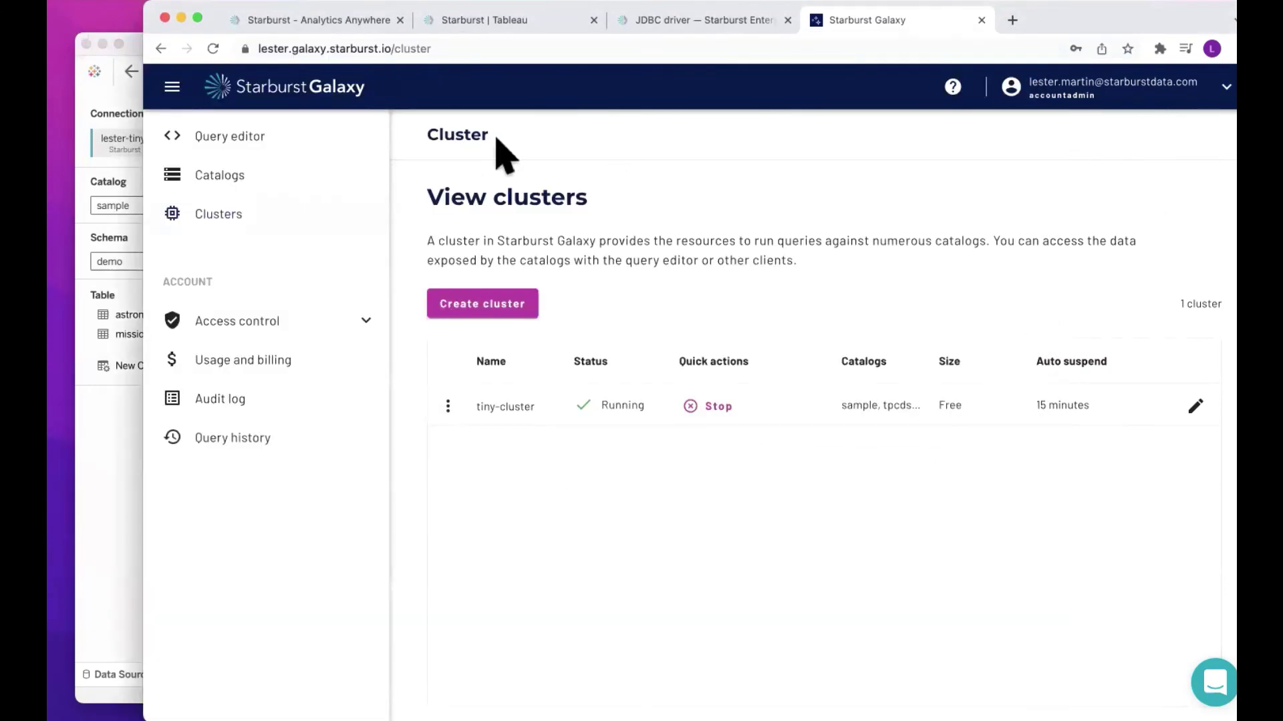
click(287, 21)
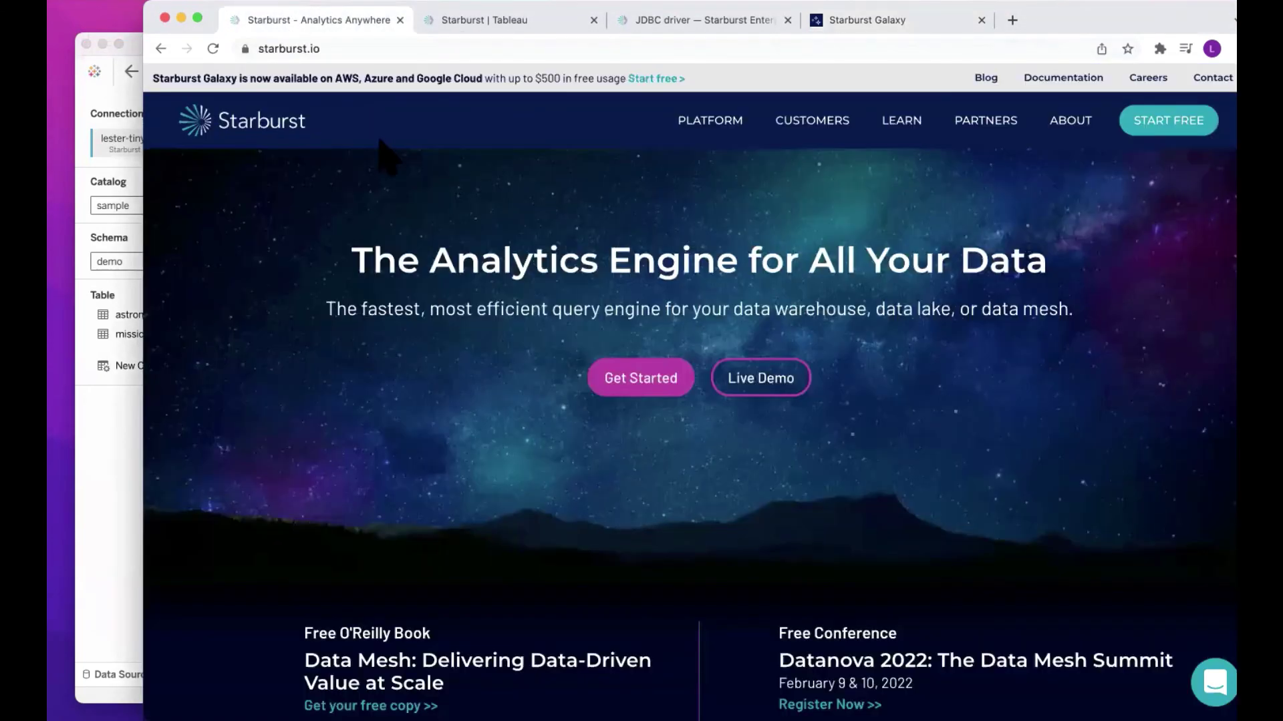